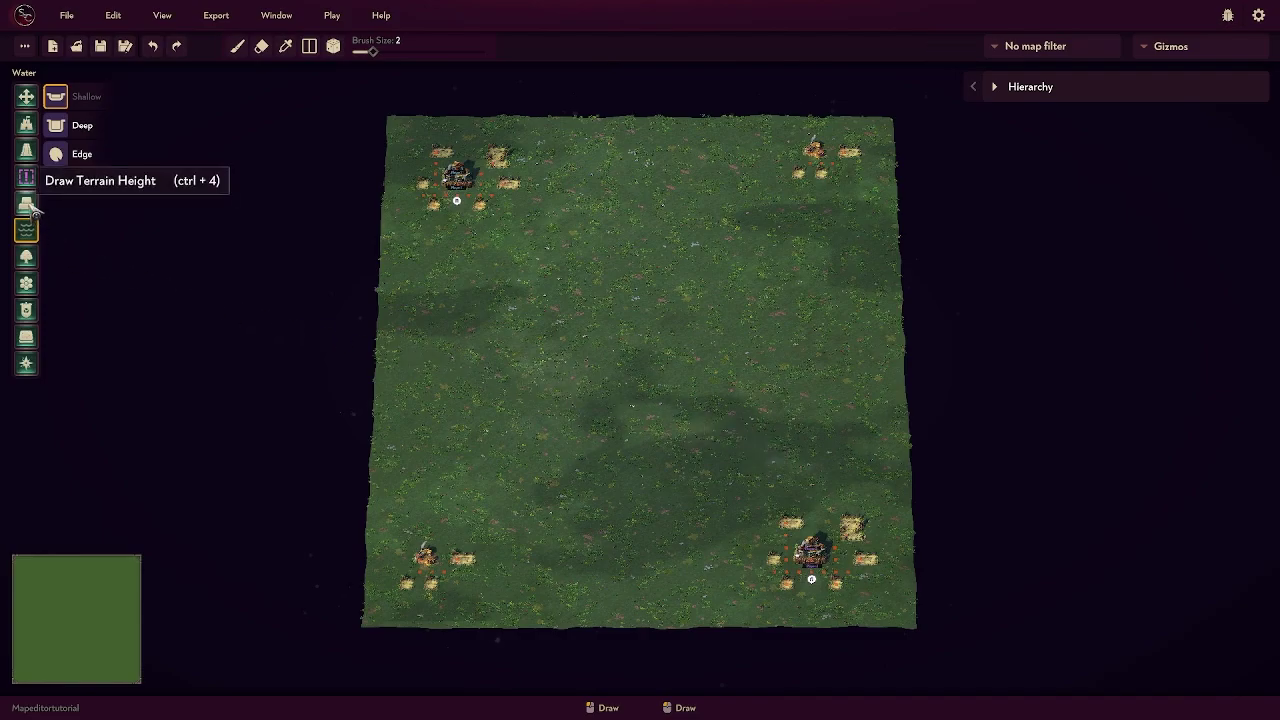
Step: Paint a cobblestone road with brush size 1 diagonally between the two player settlements and smooth the jagged corners on its northern half
{"action": "left_click", "coordinate": [26, 150]}
{"action": "left_click", "coordinate": [56, 126]}
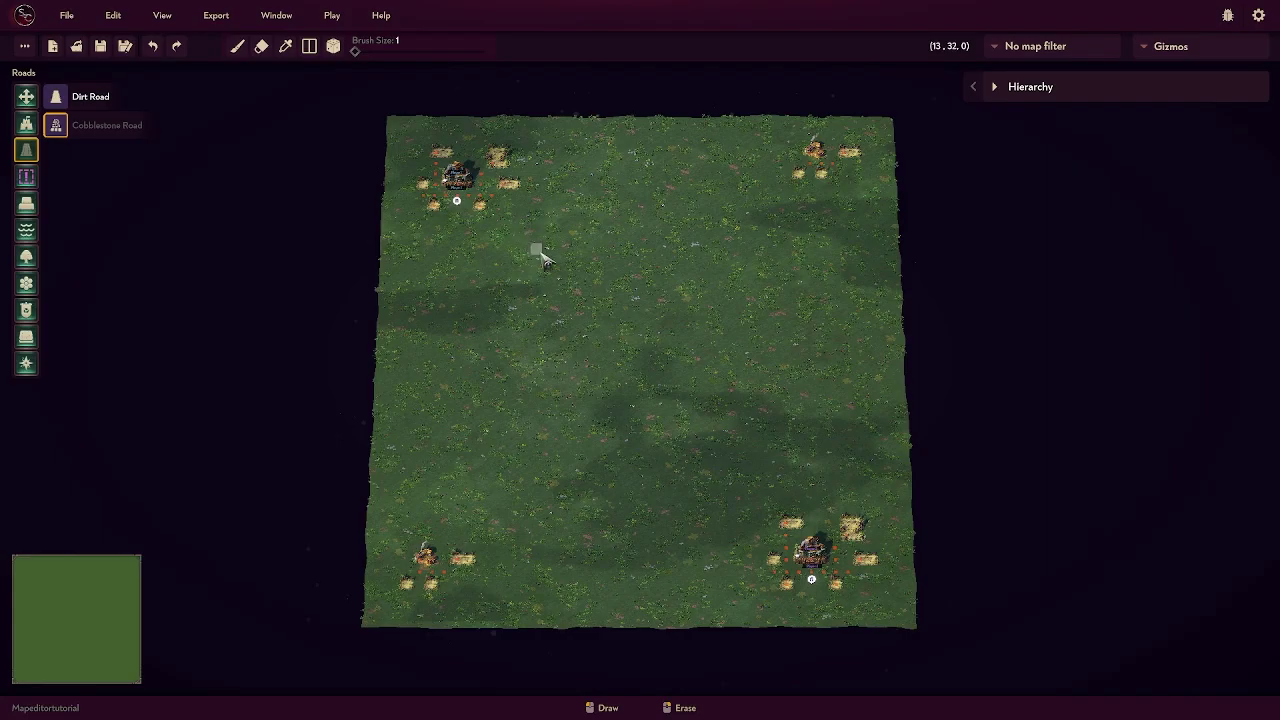
{"action": "scroll", "coordinate": [520, 258], "scroll_direction": "up", "scroll_amount": 5}
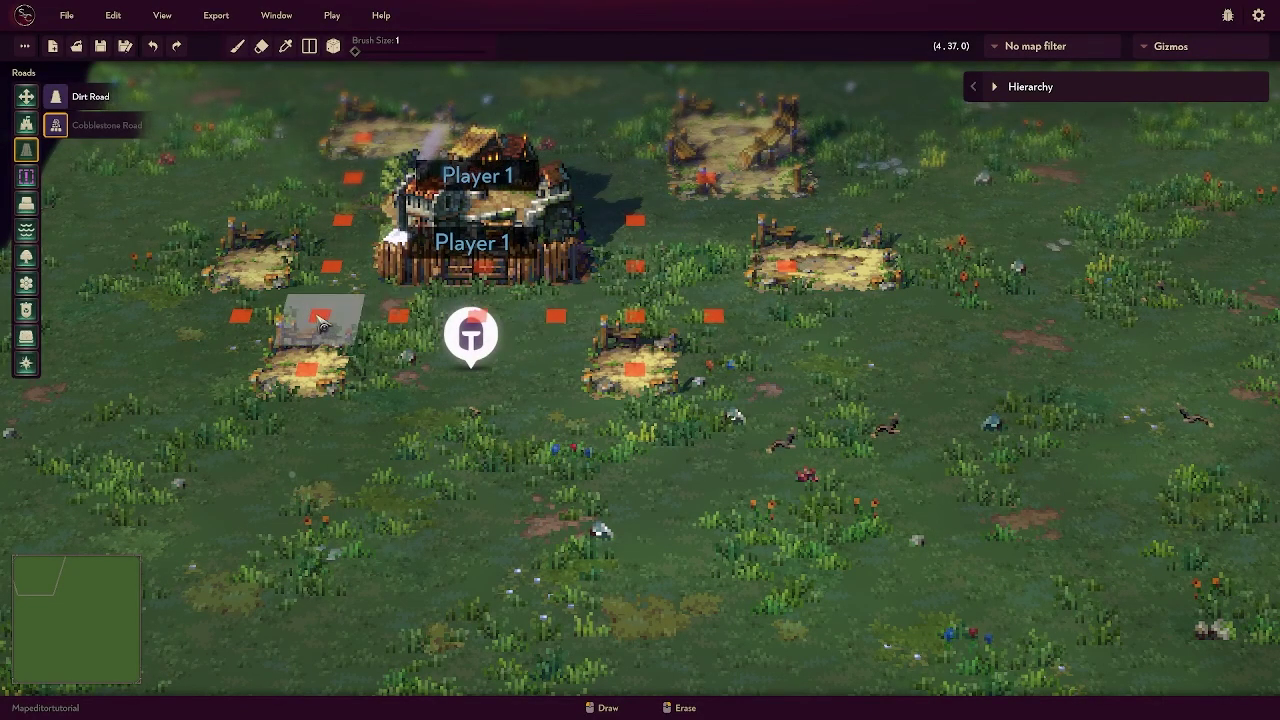
{"action": "scroll", "coordinate": [810, 371], "scroll_direction": "down", "scroll_amount": 4}
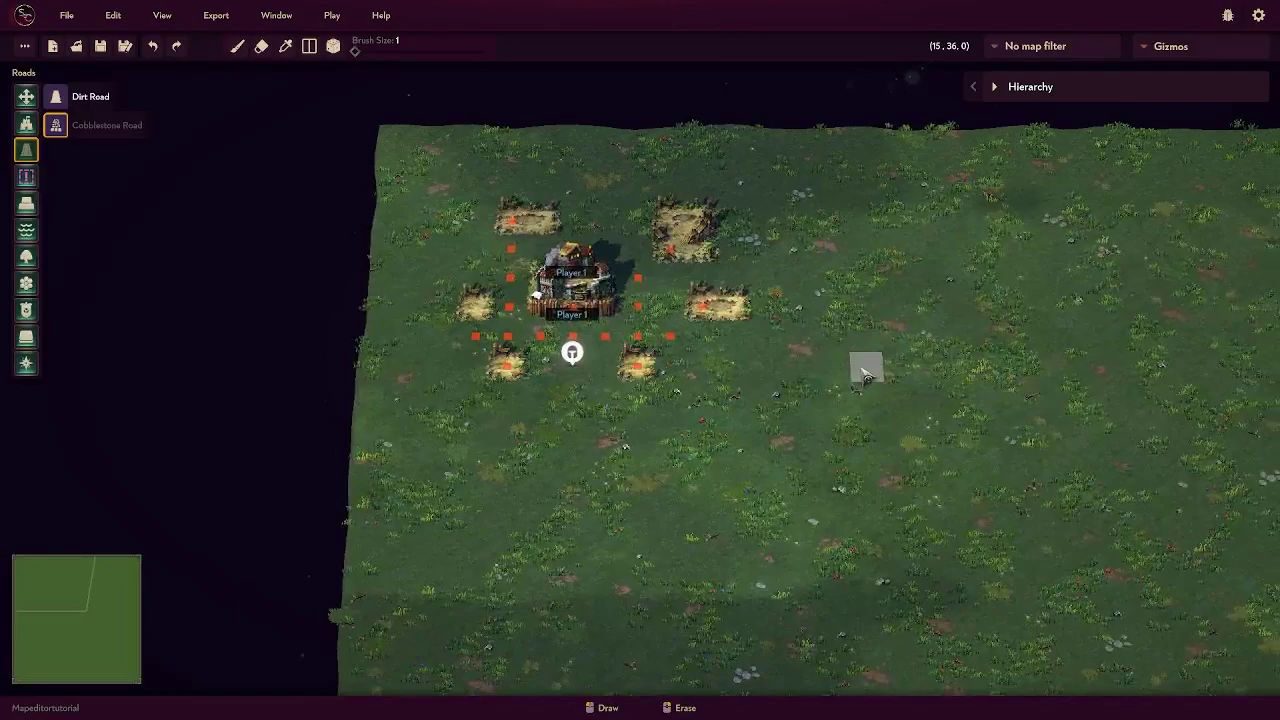
{"action": "scroll", "coordinate": [863, 381], "scroll_direction": "down", "scroll_amount": 3}
{"action": "key", "text": "s"}
{"action": "key", "text": "d"}
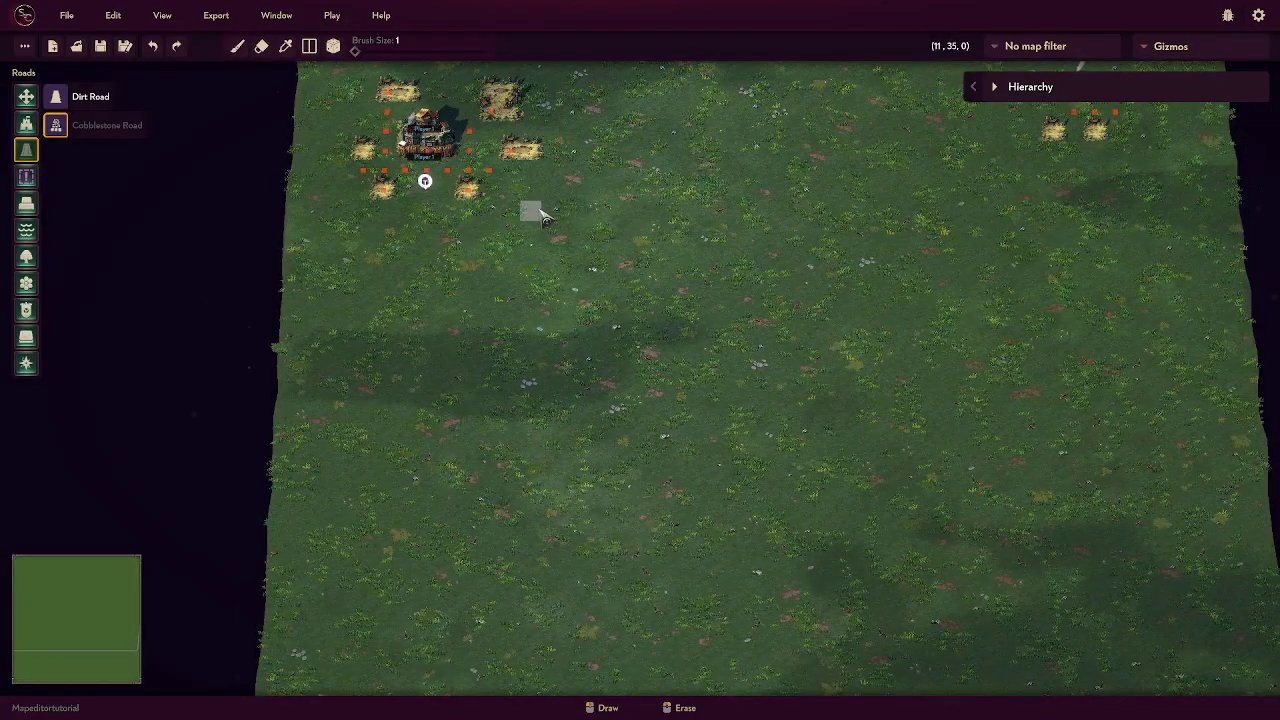
{"action": "scroll", "coordinate": [560, 230], "scroll_direction": "down", "scroll_amount": 2}
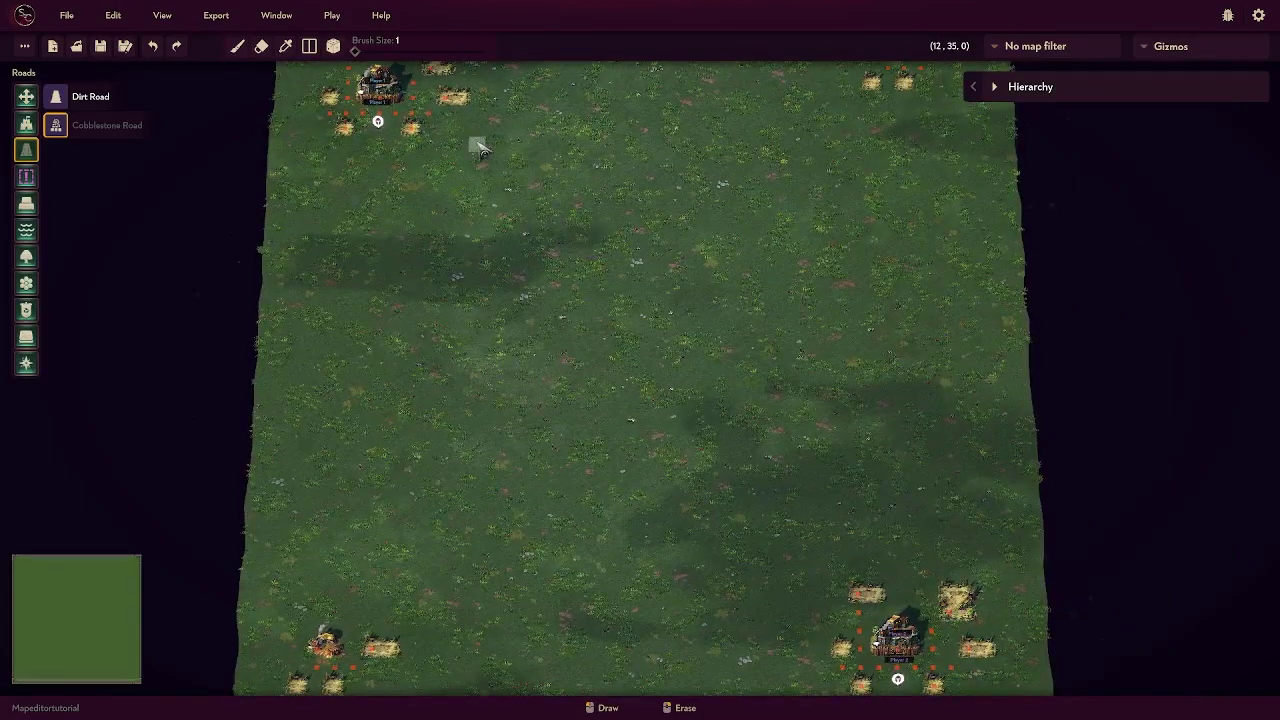
{"action": "mouse_move", "coordinate": [443, 128]}
{"action": "left_mouse_down"}
{"action": "mouse_move", "coordinate": [569, 363]}
{"action": "mouse_move", "coordinate": [843, 623]}
{"action": "left_mouse_up"}
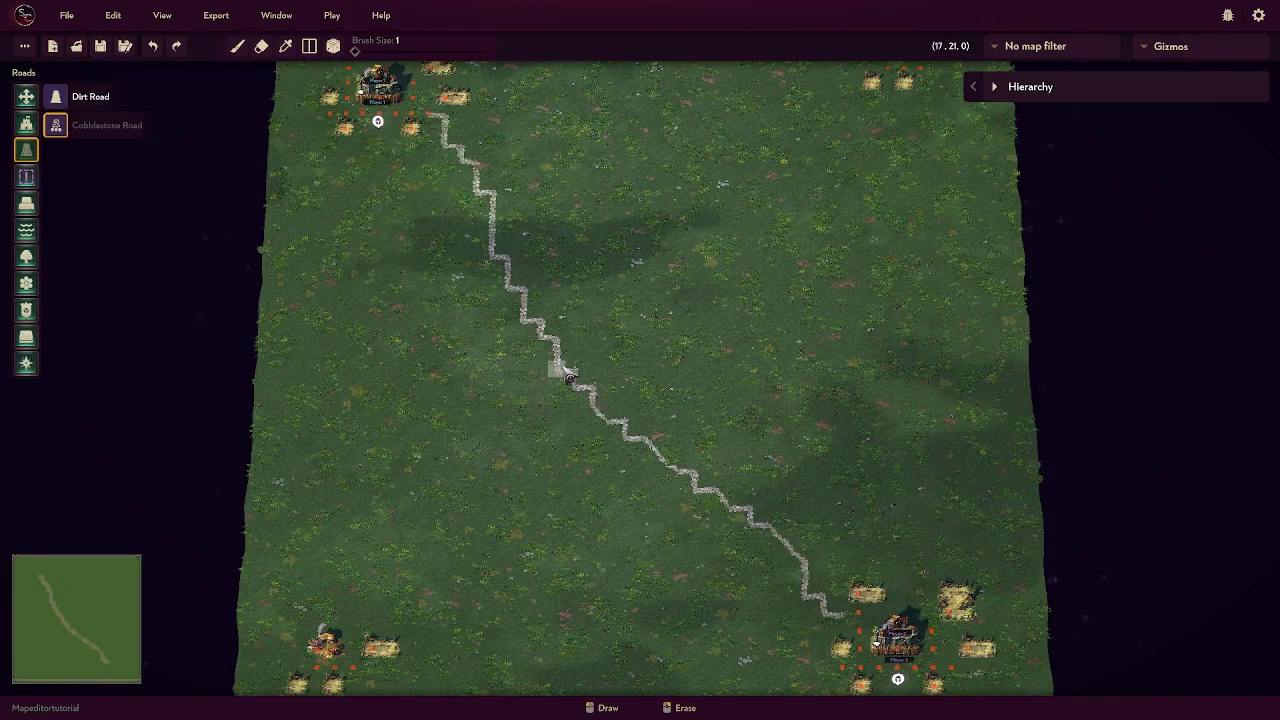
{"action": "left_click_drag", "start_coordinate": [537, 334], "coordinate": [523, 320]}
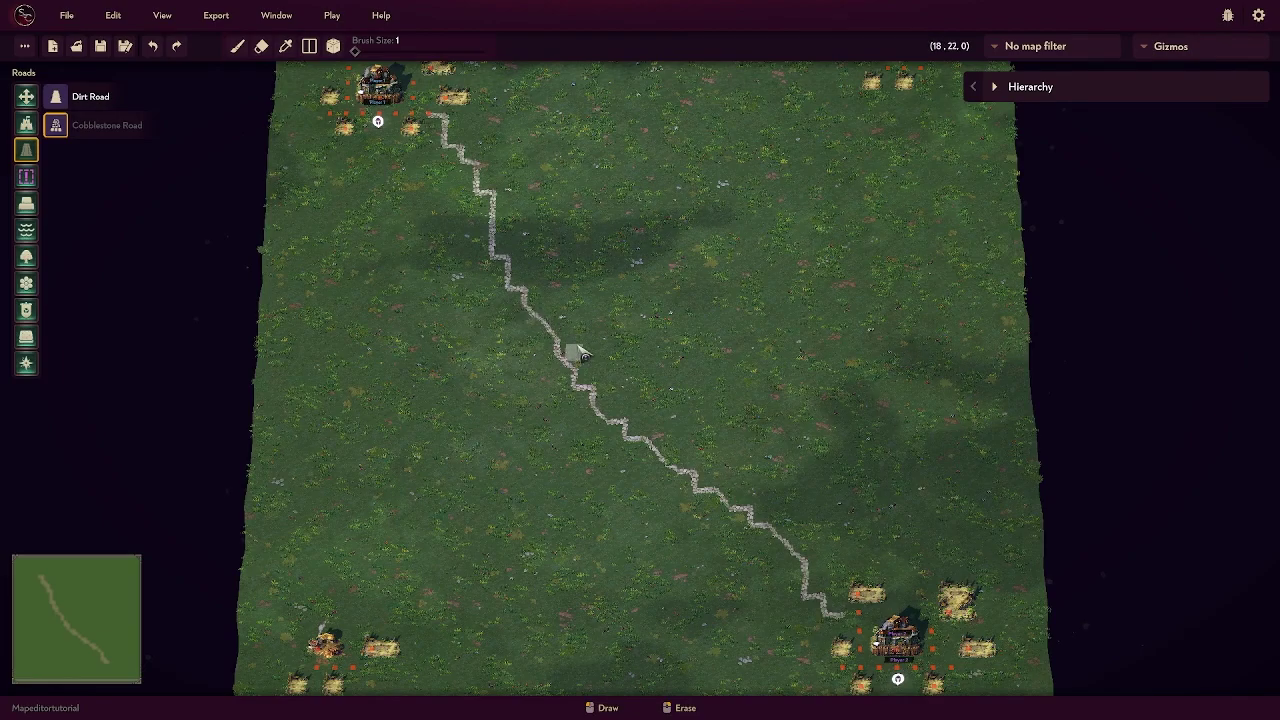
{"action": "mouse_move", "coordinate": [523, 300]}
{"action": "left_mouse_down"}
{"action": "mouse_move", "coordinate": [491, 251]}
{"action": "mouse_move", "coordinate": [490, 189]}
{"action": "left_mouse_up"}
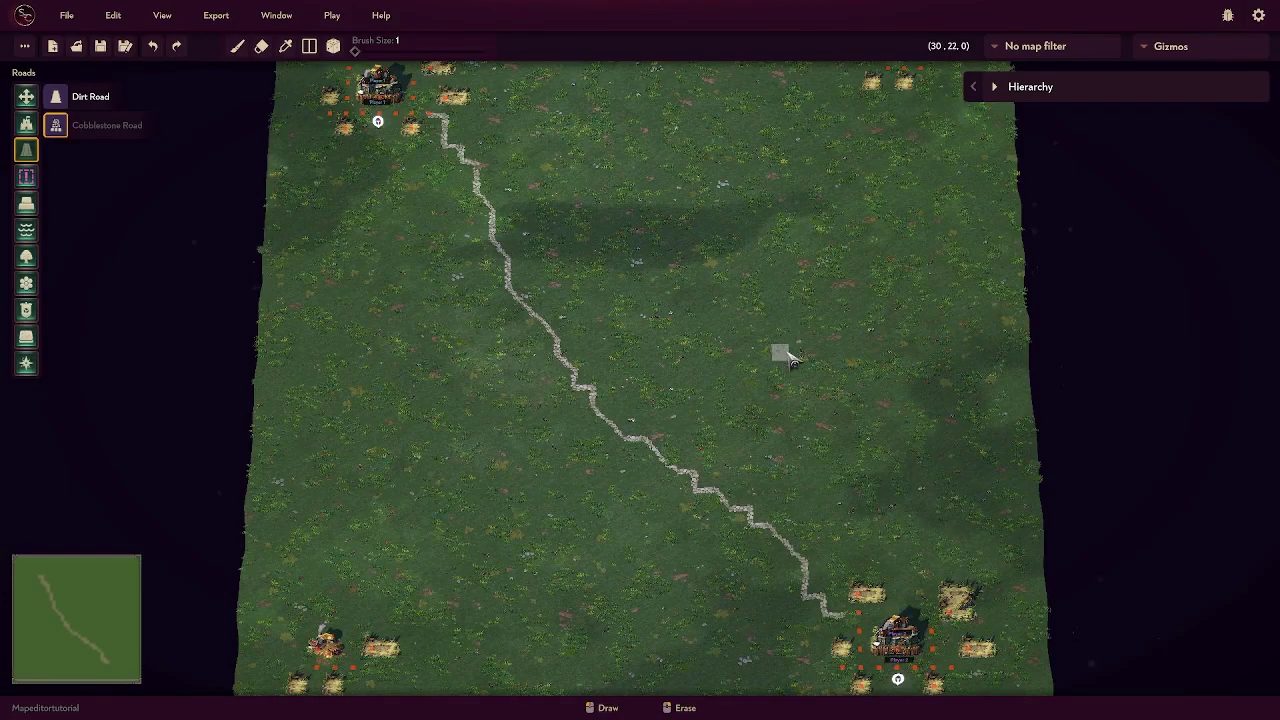
Step: Paint a dirt road branching from the cobblestone road to the northeast small settlement and erase its surplus corner tiles to smooth it
{"action": "left_click", "coordinate": [56, 125]}
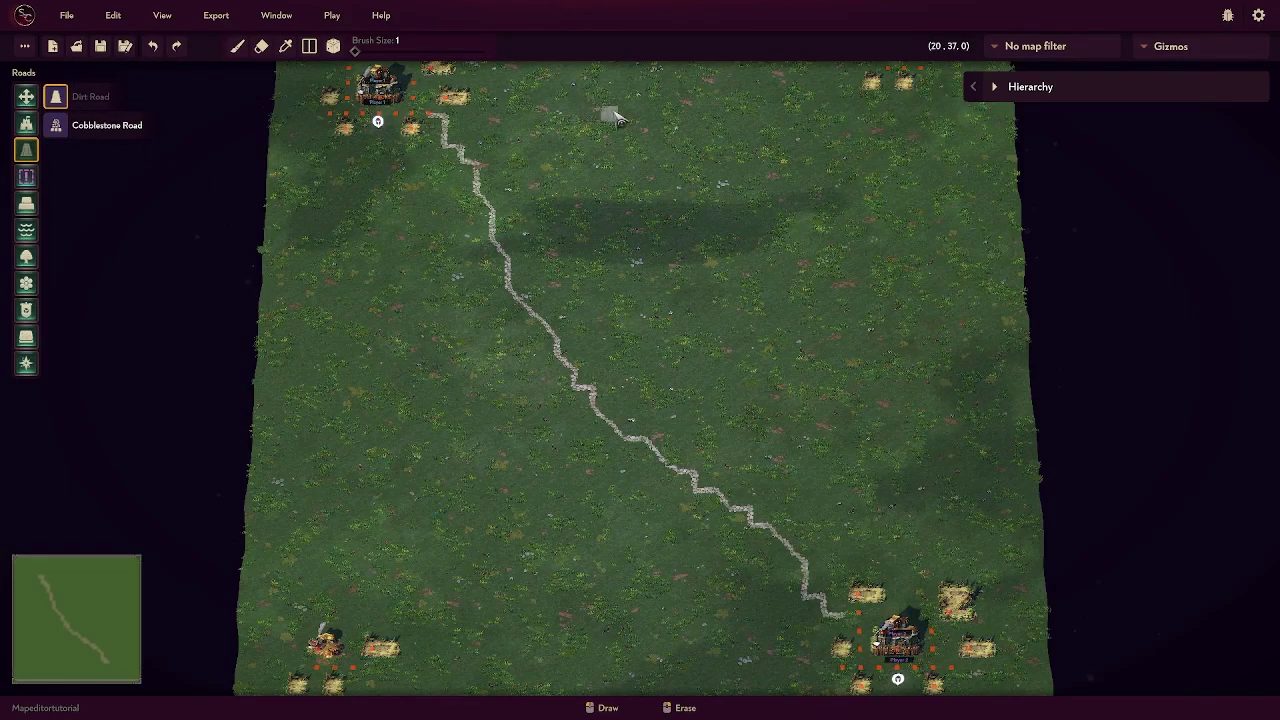
{"action": "scroll", "coordinate": [707, 180], "scroll_direction": "down", "scroll_amount": 3}
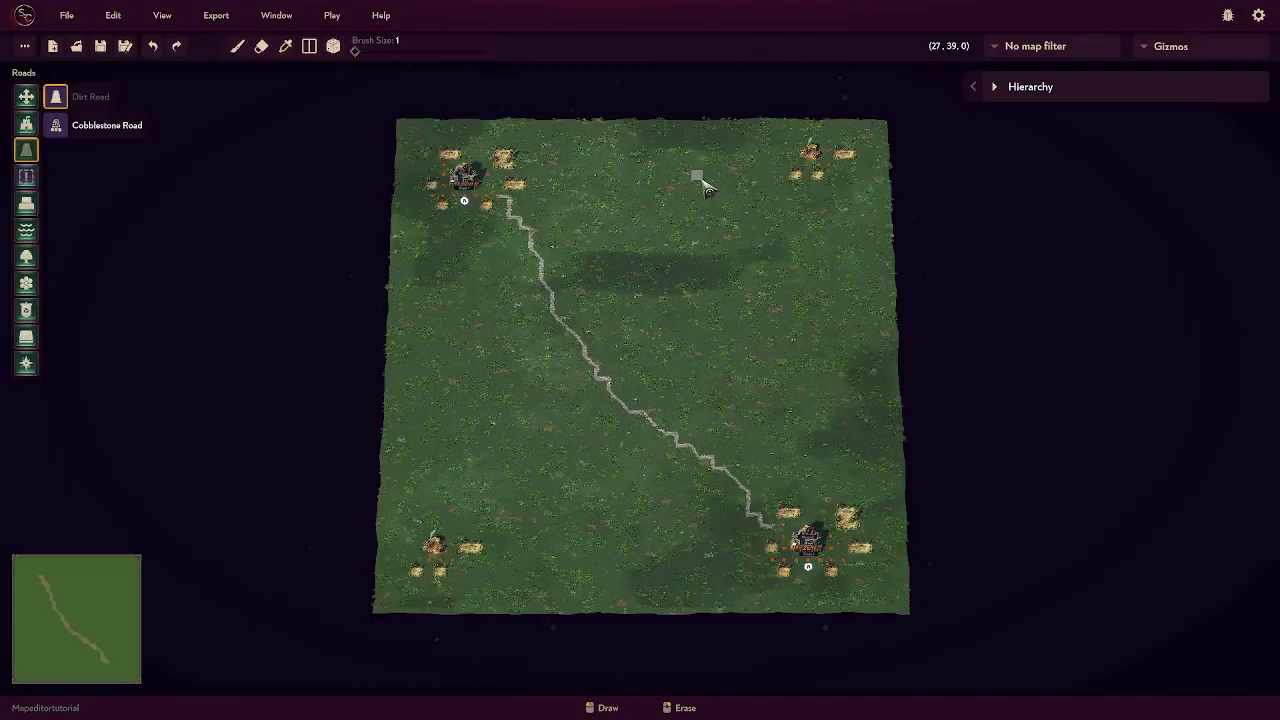
{"action": "scroll", "coordinate": [703, 182], "scroll_direction": "up", "scroll_amount": 2}
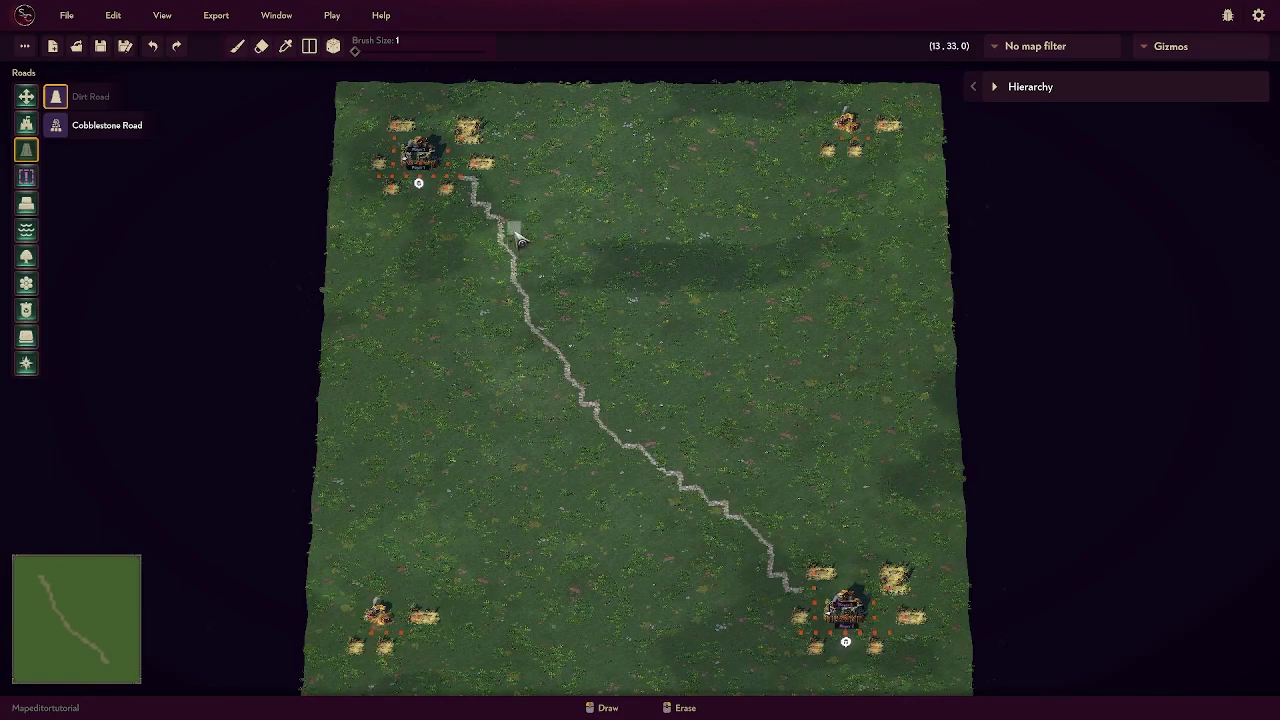
{"action": "mouse_move", "coordinate": [519, 238]}
{"action": "left_mouse_down"}
{"action": "mouse_move", "coordinate": [614, 217]}
{"action": "mouse_move", "coordinate": [697, 156]}
{"action": "mouse_move", "coordinate": [768, 131]}
{"action": "mouse_move", "coordinate": [835, 138]}
{"action": "left_mouse_up"}
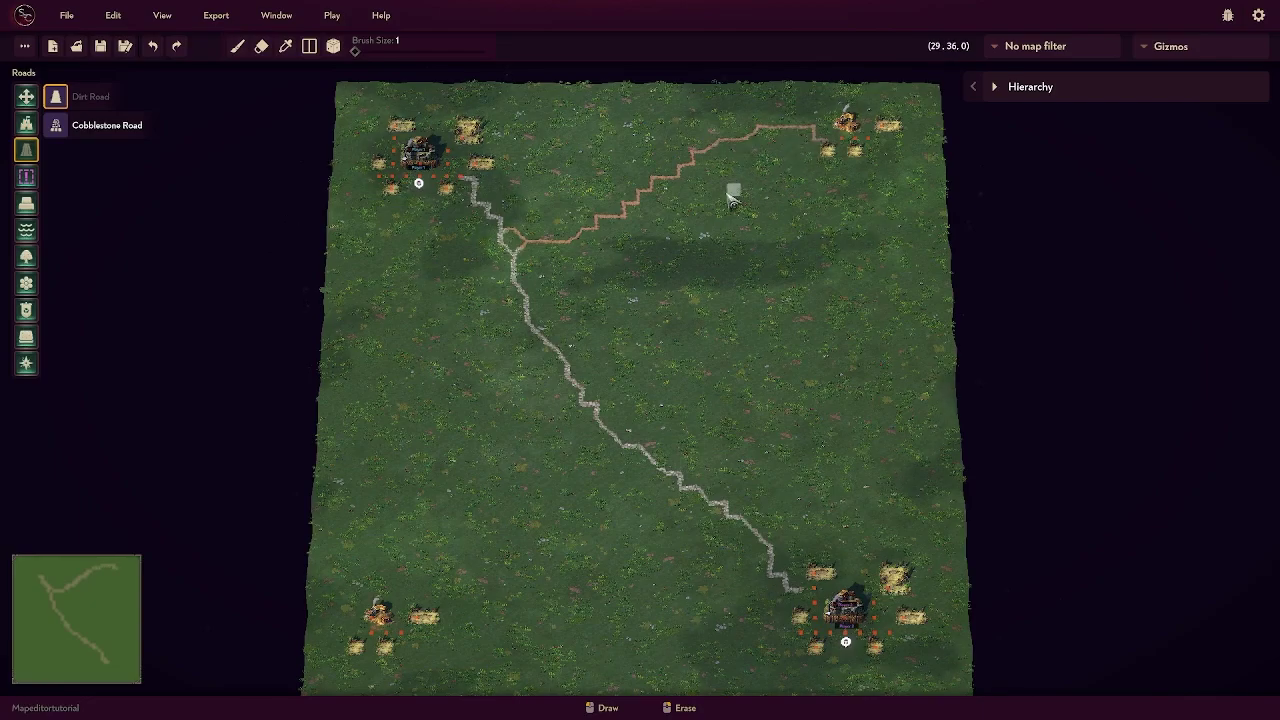
{"action": "right_click", "coordinate": [514, 236]}
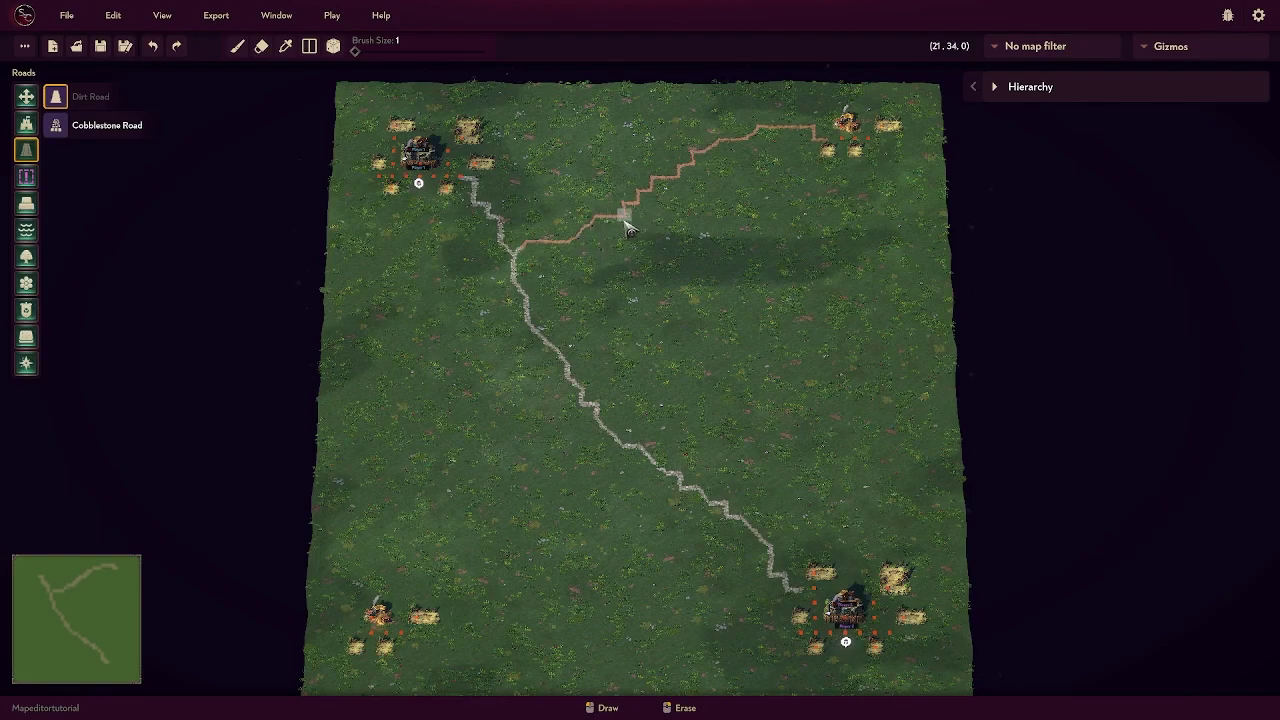
{"action": "mouse_move", "coordinate": [632, 218]}
{"action": "right_mouse_down"}
{"action": "mouse_move", "coordinate": [642, 194]}
{"action": "mouse_move", "coordinate": [665, 190]}
{"action": "right_mouse_up"}
{"action": "left_click_drag", "start_coordinate": [665, 190], "coordinate": [643, 194]}
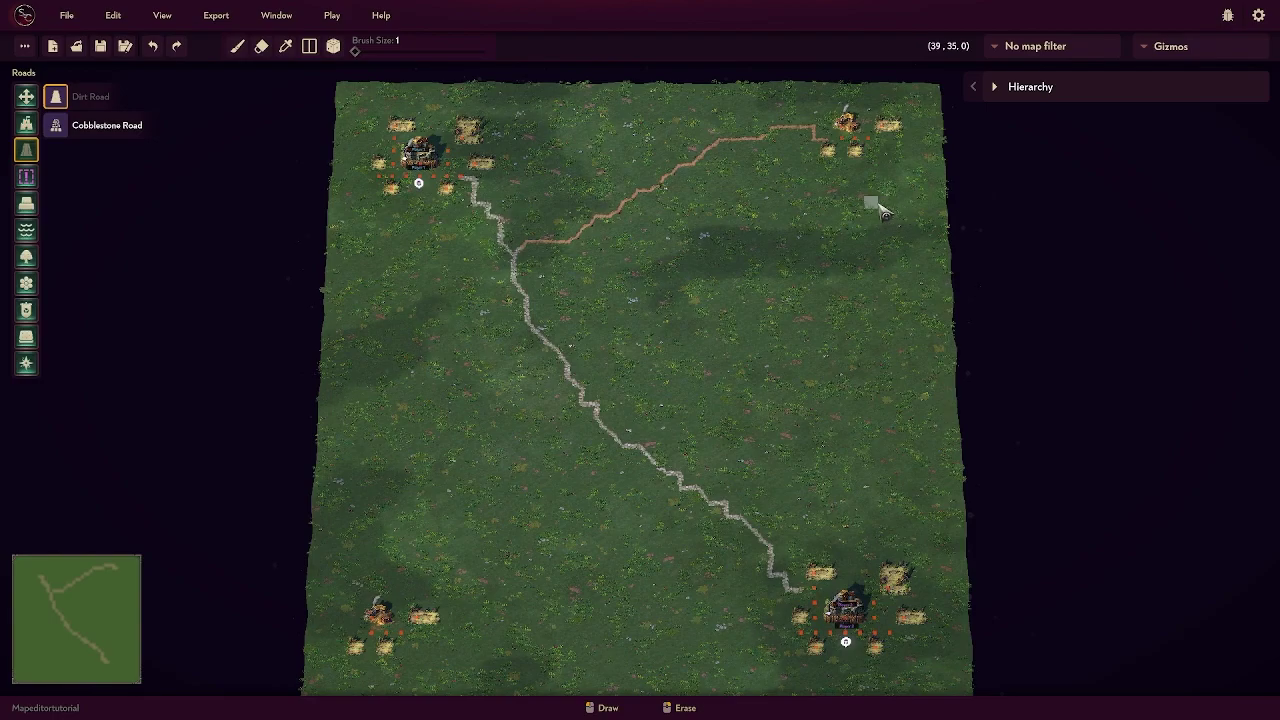
Step: Paint a second dirt road from the southern part of the cobblestone road to the southwest small settlement
{"action": "key", "text": "s"}
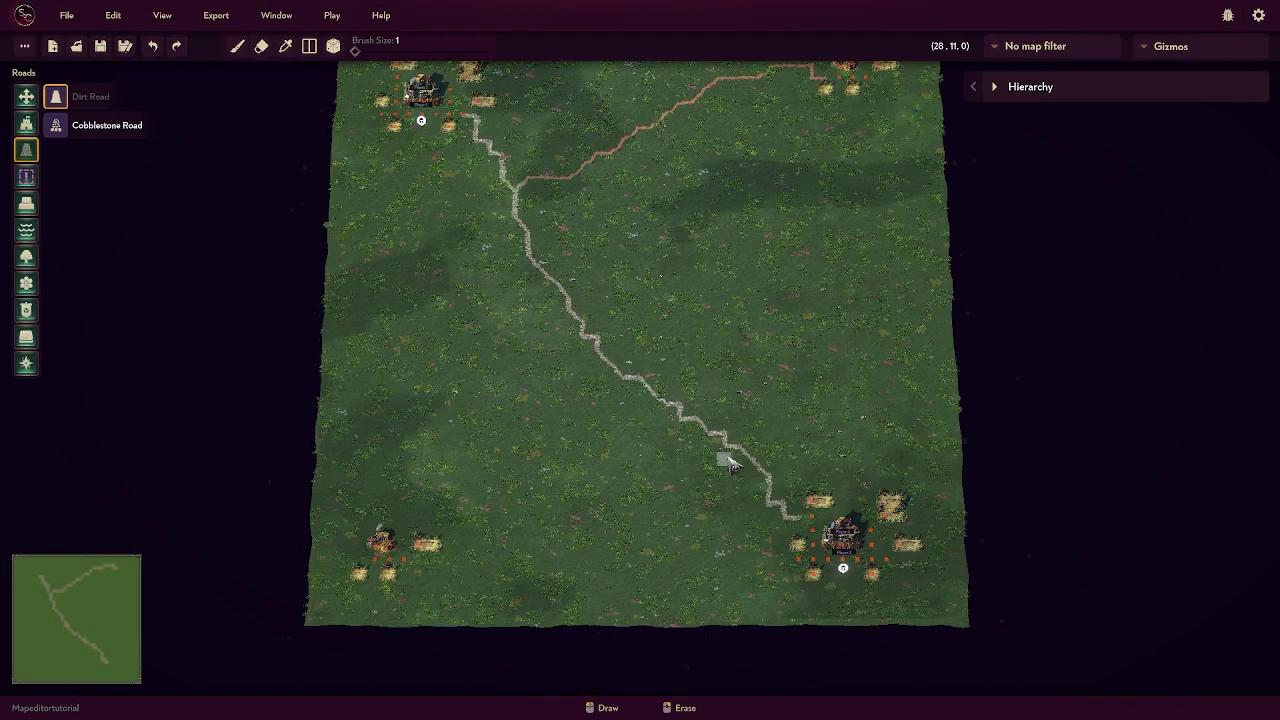
{"action": "mouse_move", "coordinate": [713, 449]}
{"action": "left_mouse_down"}
{"action": "mouse_move", "coordinate": [461, 572]}
{"action": "mouse_move", "coordinate": [417, 557]}
{"action": "mouse_move", "coordinate": [491, 557]}
{"action": "mouse_move", "coordinate": [523, 531]}
{"action": "mouse_move", "coordinate": [509, 531]}
{"action": "mouse_move", "coordinate": [555, 537]}
{"action": "mouse_move", "coordinate": [641, 490]}
{"action": "mouse_move", "coordinate": [714, 477]}
{"action": "left_mouse_up"}
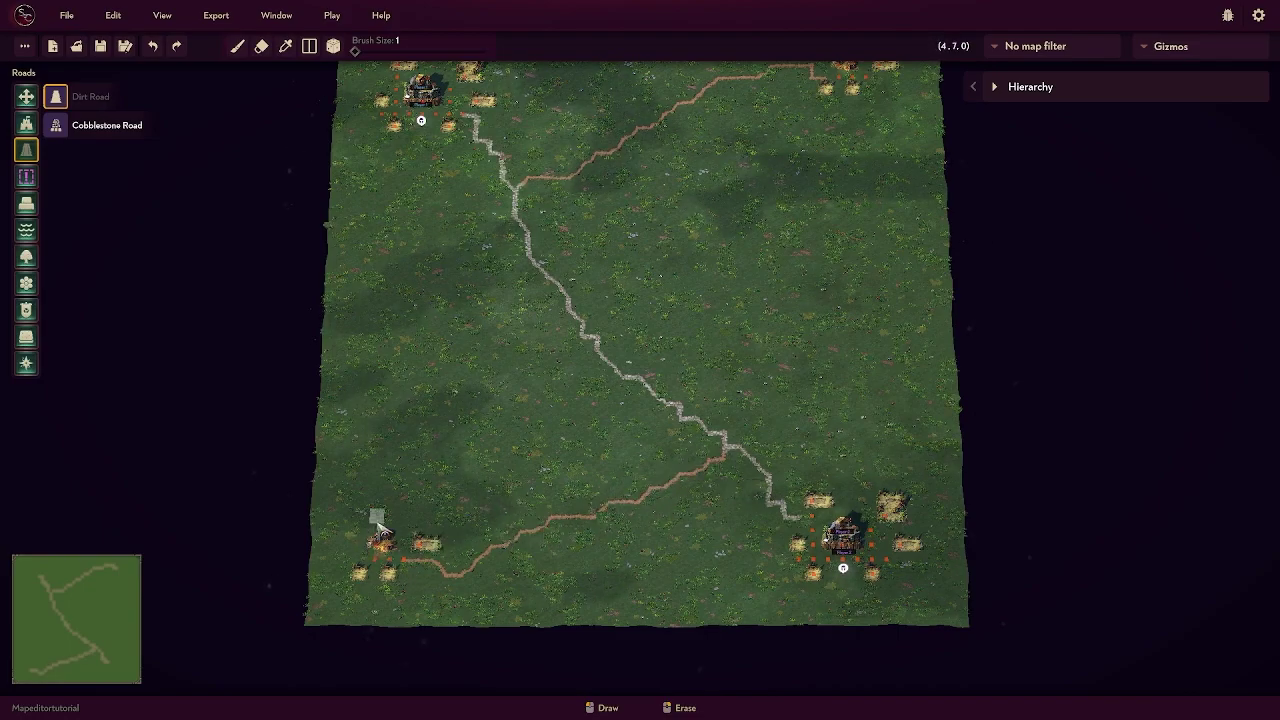
{"action": "scroll", "coordinate": [460, 498], "scroll_direction": "down", "scroll_amount": 3}
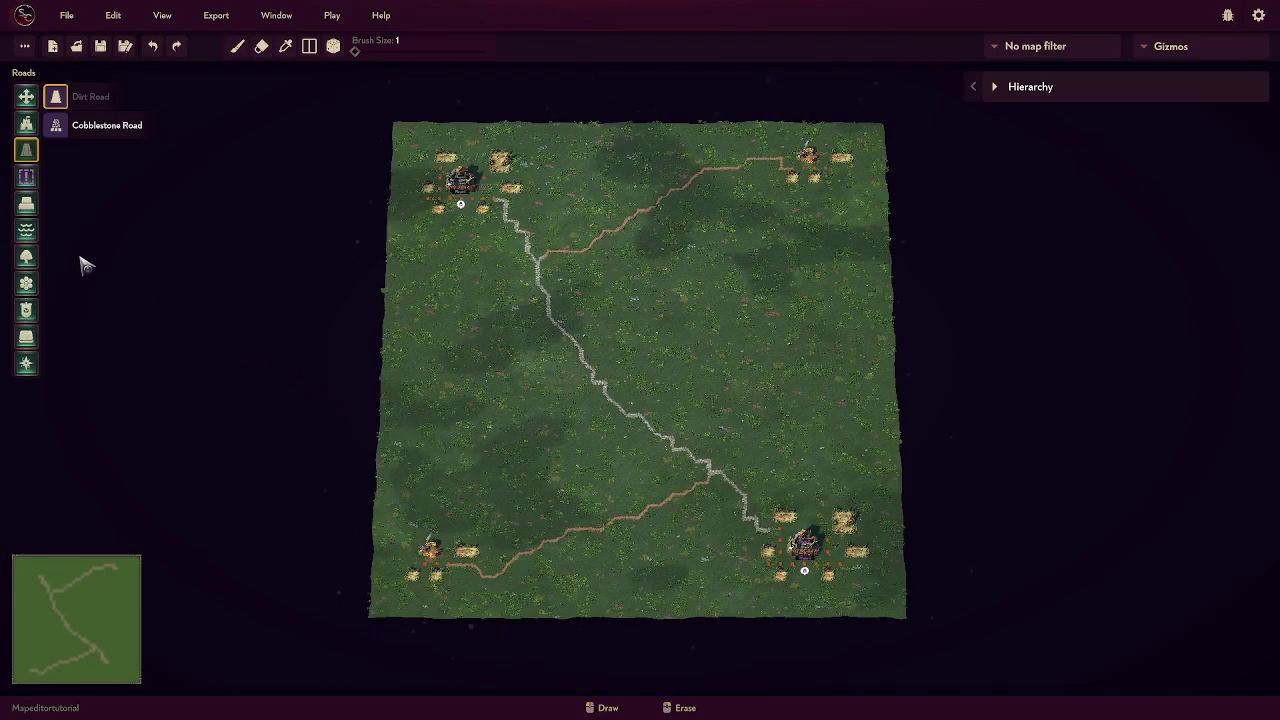
Step: Raise the southwest part of the map around the small settlement to terrain height 2 with brush size 4
{"action": "left_click", "coordinate": [27, 204]}
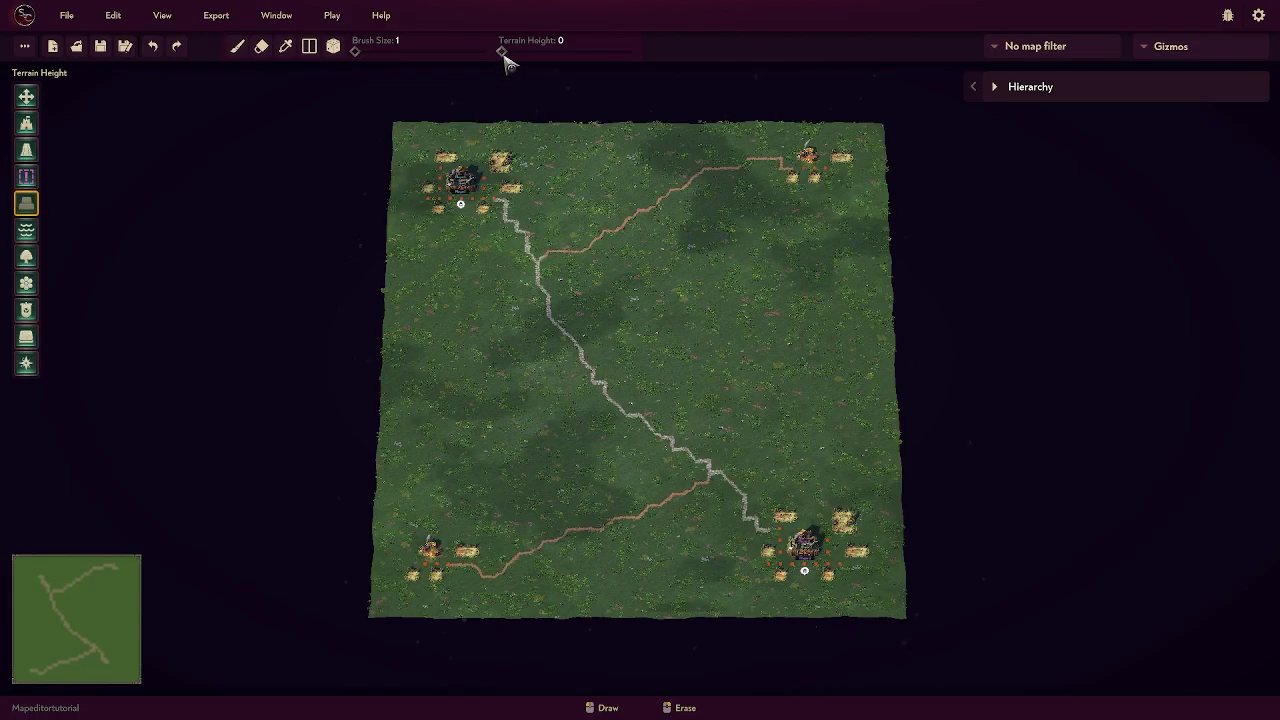
{"action": "left_click_drag", "start_coordinate": [502, 51], "coordinate": [515, 51]}
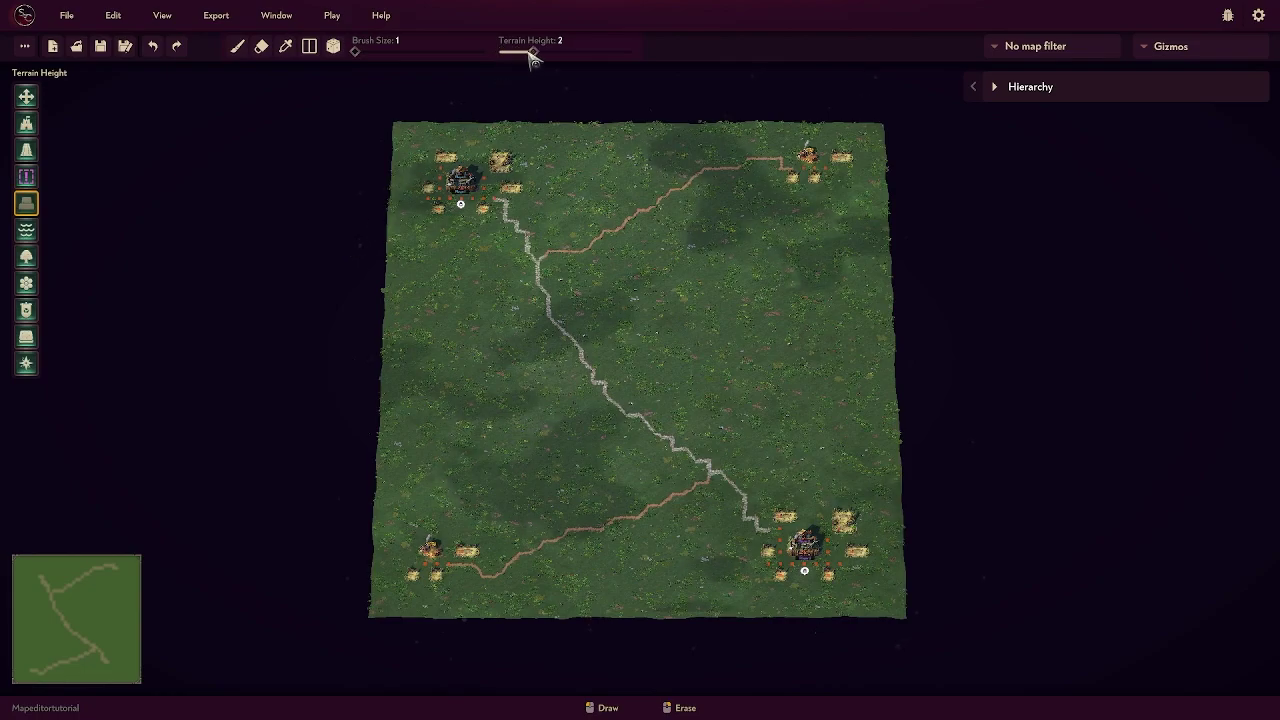
{"action": "left_click_drag", "start_coordinate": [355, 51], "coordinate": [409, 51]}
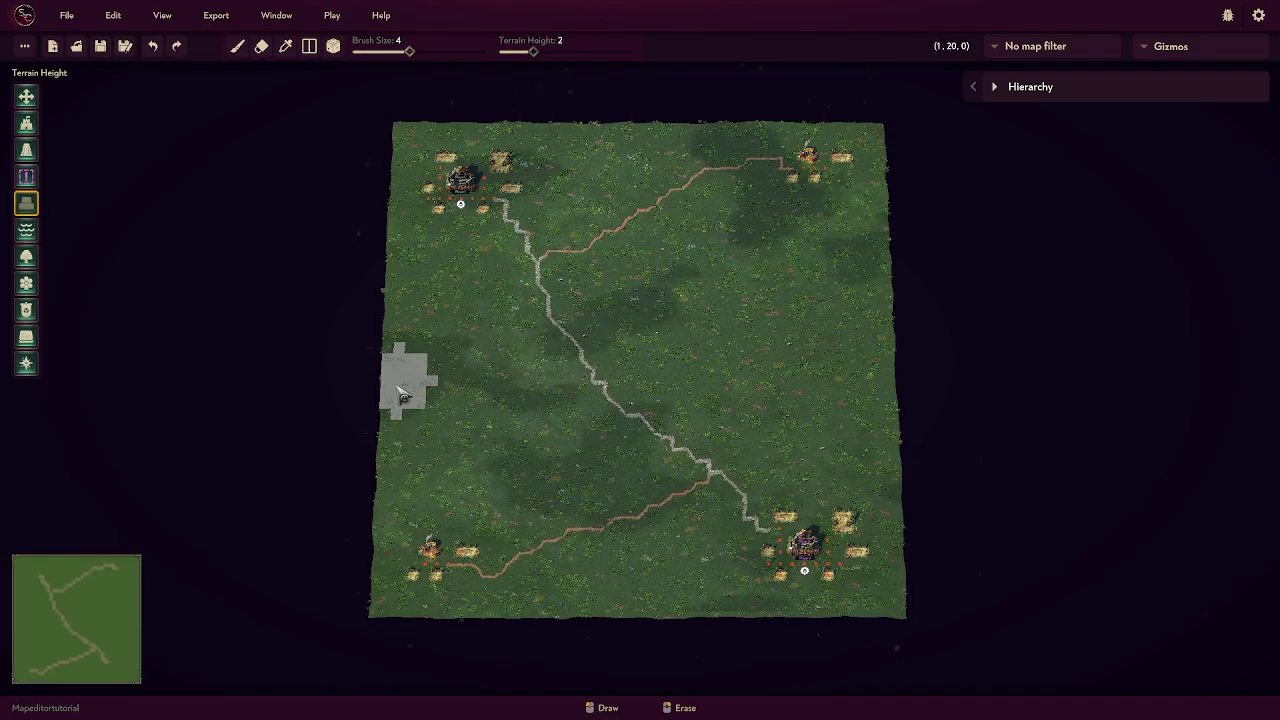
{"action": "mouse_move", "coordinate": [408, 370]}
{"action": "left_mouse_down"}
{"action": "mouse_move", "coordinate": [528, 426]}
{"action": "mouse_move", "coordinate": [614, 493]}
{"action": "mouse_move", "coordinate": [686, 586]}
{"action": "mouse_move", "coordinate": [651, 586]}
{"action": "mouse_move", "coordinate": [412, 455]}
{"action": "mouse_move", "coordinate": [409, 584]}
{"action": "mouse_move", "coordinate": [566, 586]}
{"action": "mouse_move", "coordinate": [400, 449]}
{"action": "mouse_move", "coordinate": [378, 605]}
{"action": "left_mouse_up"}
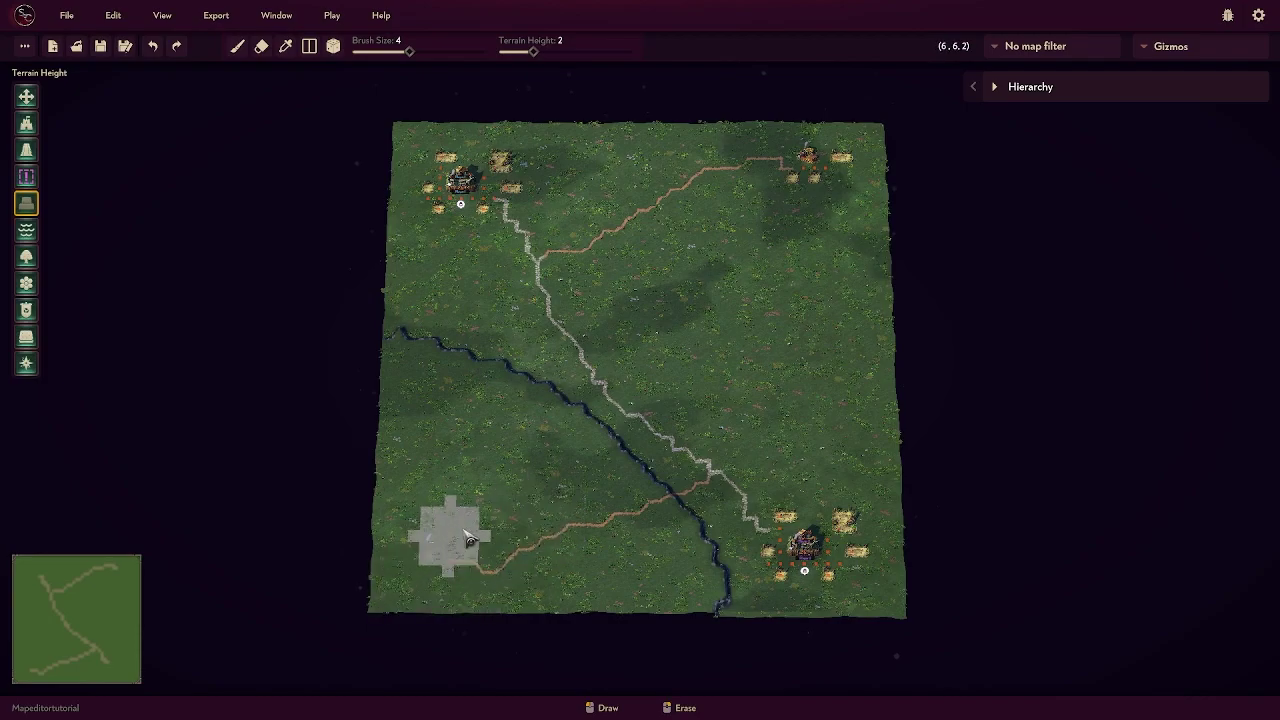
Step: Inspect the building settings of the small settlement on the raised southwest ground
{"action": "left_click", "coordinate": [26, 96]}
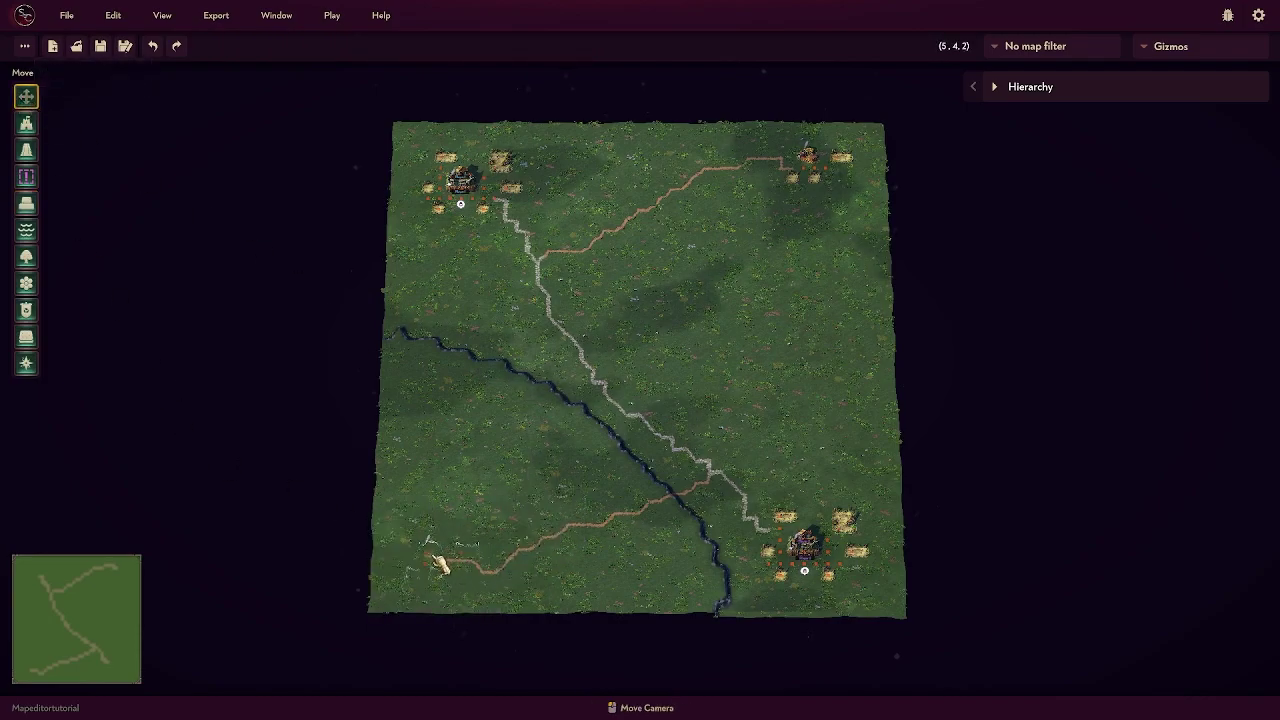
{"action": "mouse_move", "coordinate": [441, 558]}
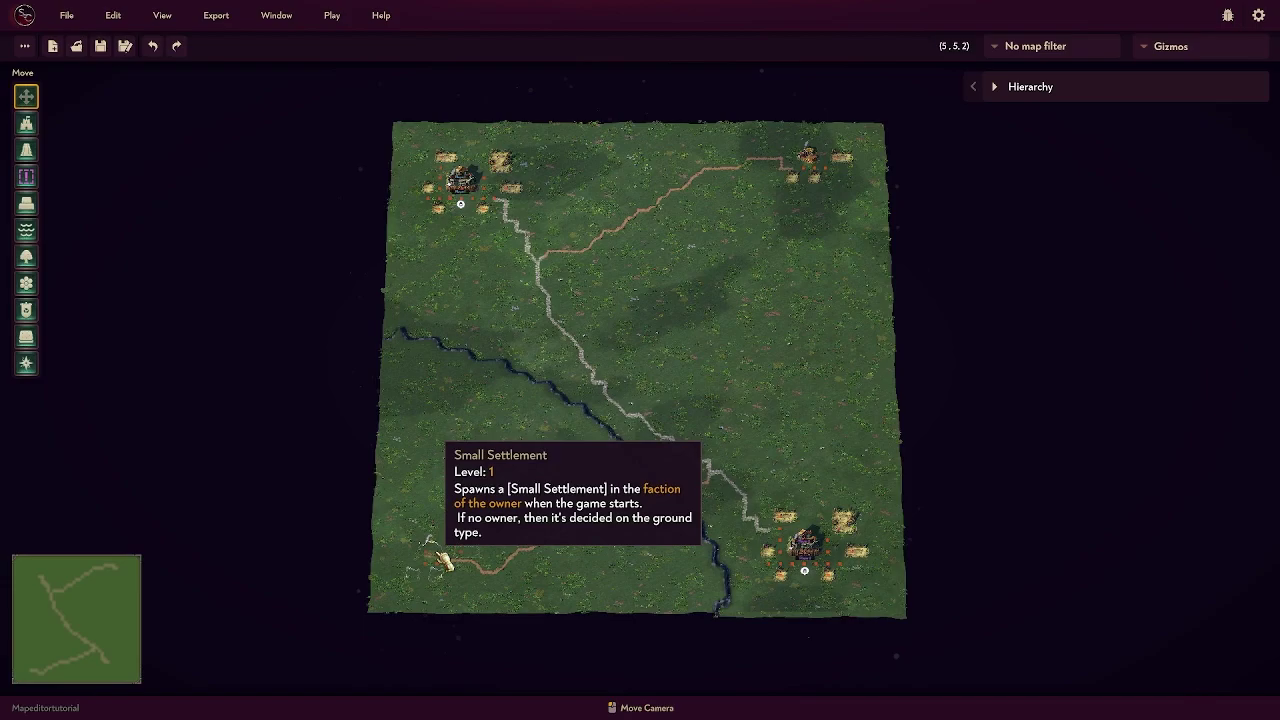
{"action": "left_click", "coordinate": [441, 558]}
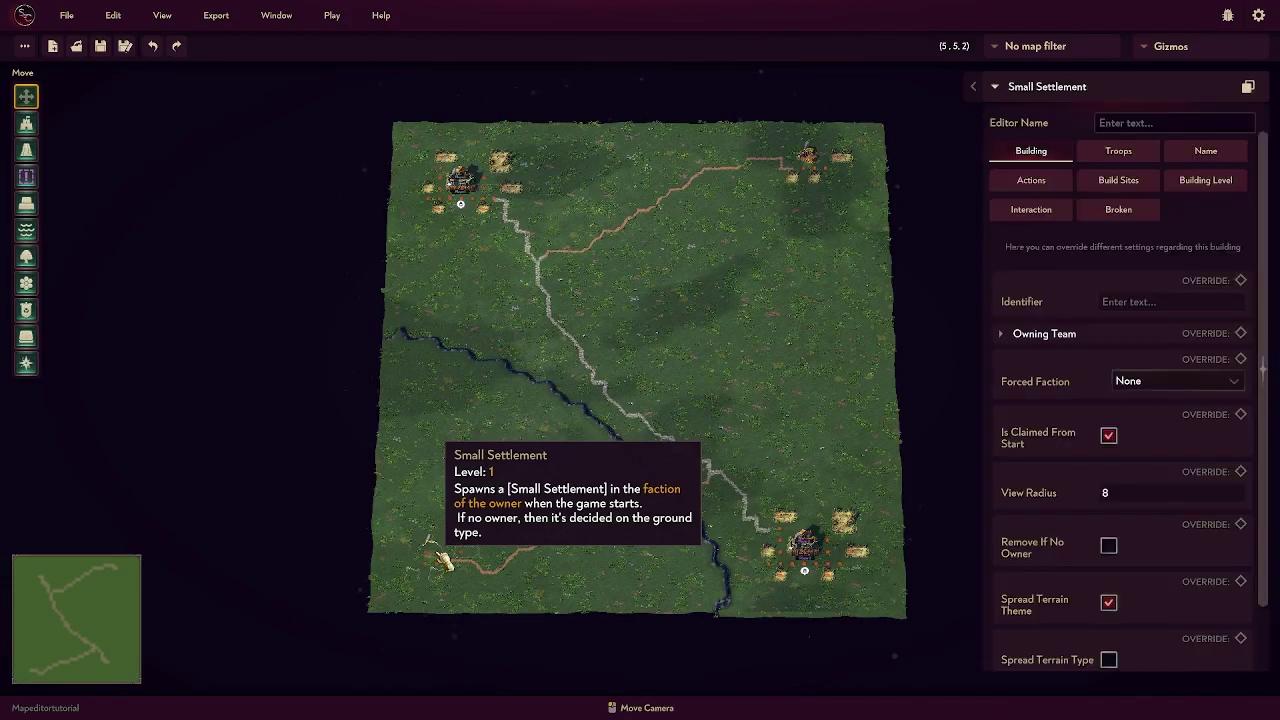
{"action": "left_click", "coordinate": [510, 550]}
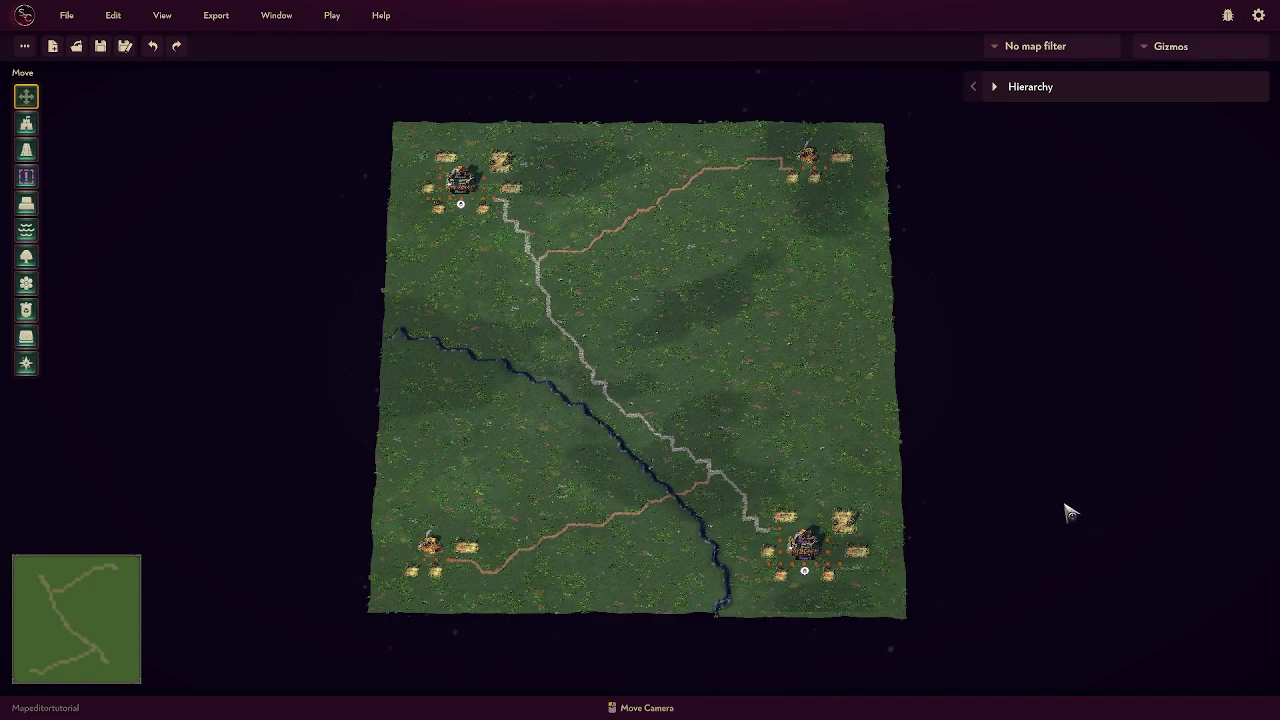
Step: Create two ramps in the cliff at terrain height 1 with brush size 2, near the western edge and where the dirt road crosses
{"action": "left_click", "coordinate": [26, 203]}
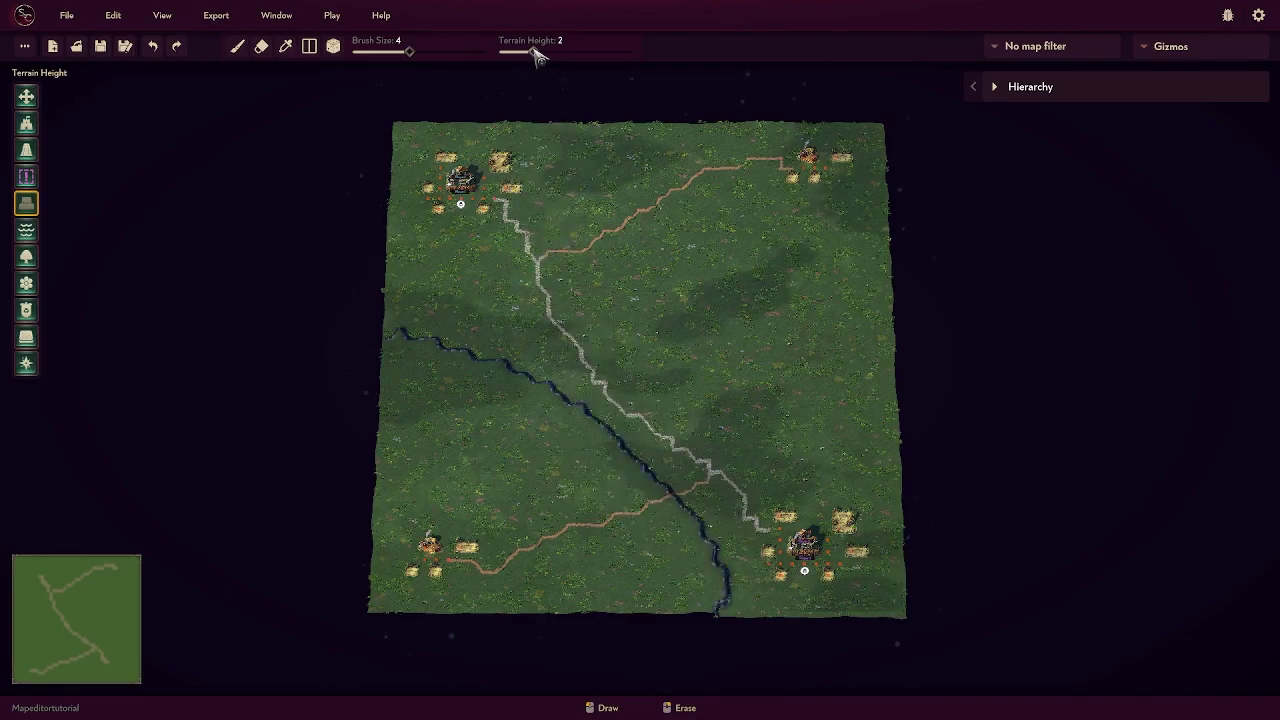
{"action": "left_click_drag", "start_coordinate": [407, 52], "coordinate": [375, 52]}
{"action": "left_click_drag", "start_coordinate": [527, 57], "coordinate": [519, 56]}
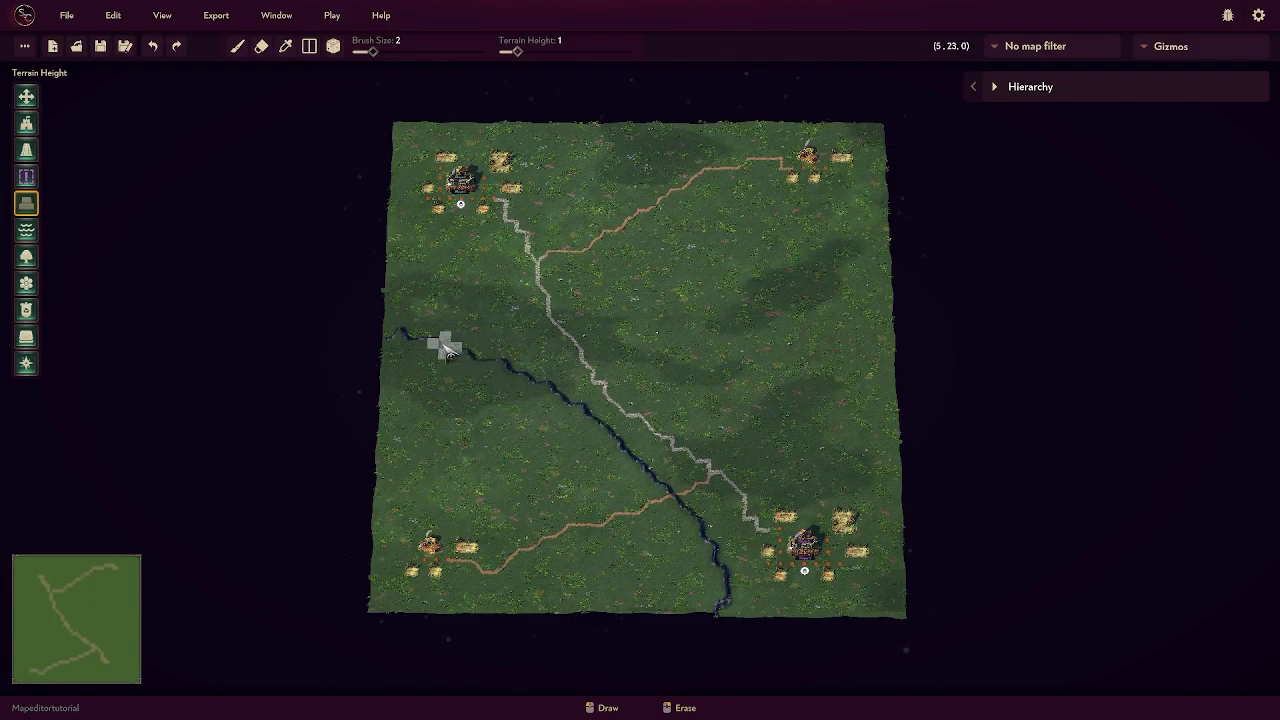
{"action": "left_click", "coordinate": [667, 494]}
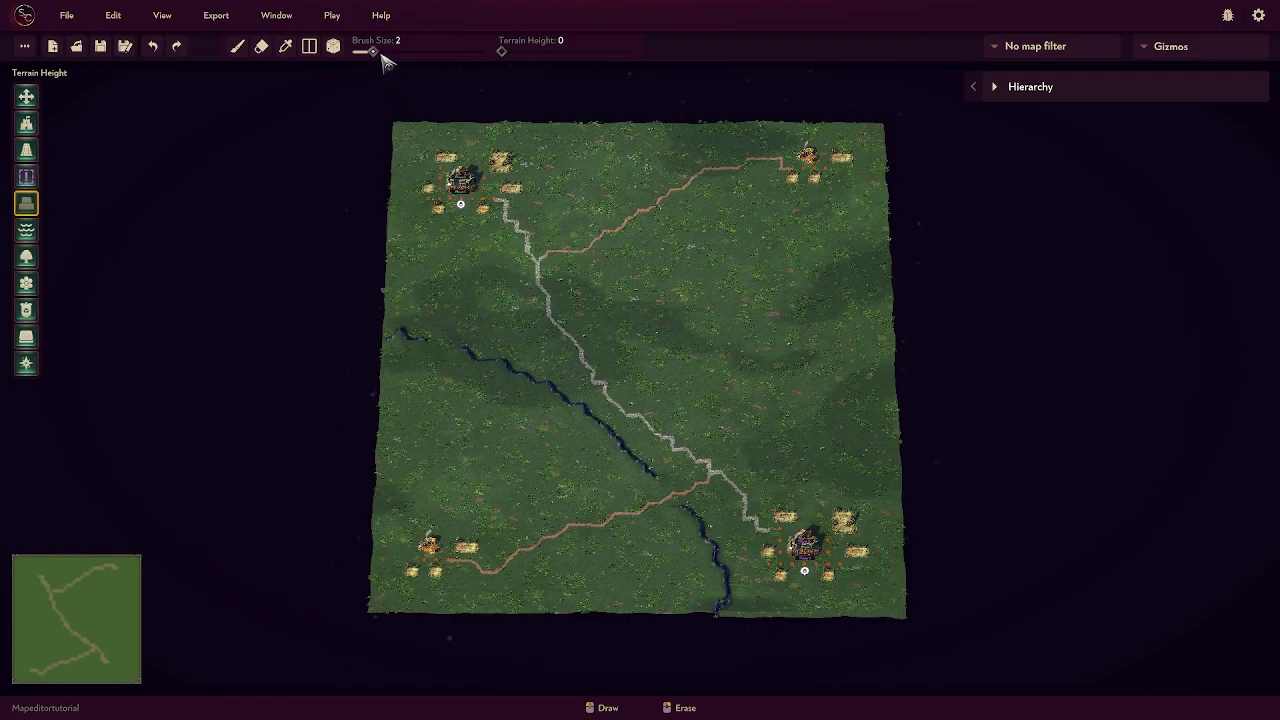
Step: Lower the raised ground between the two ramps to terrain height 0, pulling the cliff edge back toward the southwest
{"action": "mouse_move", "coordinate": [523, 366]}
{"action": "left_mouse_down"}
{"action": "mouse_move", "coordinate": [531, 400]}
{"action": "mouse_move", "coordinate": [585, 468]}
{"action": "mouse_move", "coordinate": [614, 451]}
{"action": "mouse_move", "coordinate": [565, 420]}
{"action": "left_mouse_up"}
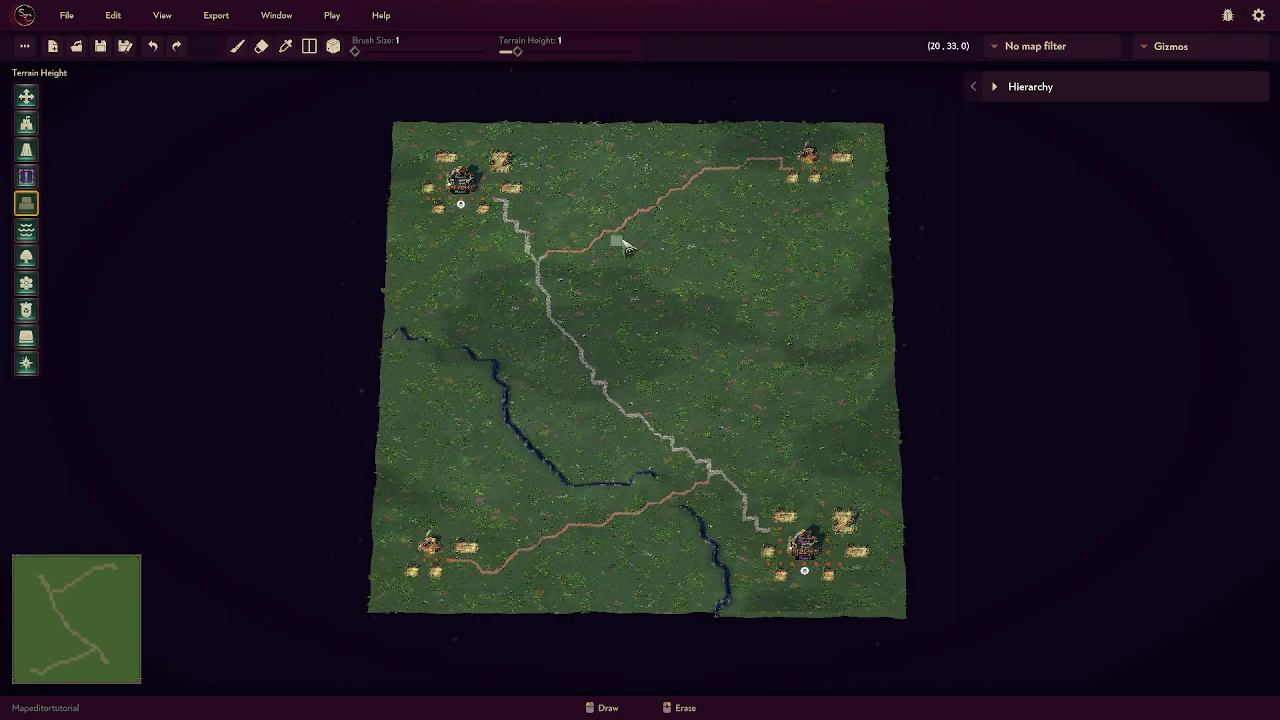
{"action": "scroll", "coordinate": [618, 449], "scroll_direction": "up", "scroll_amount": 3}
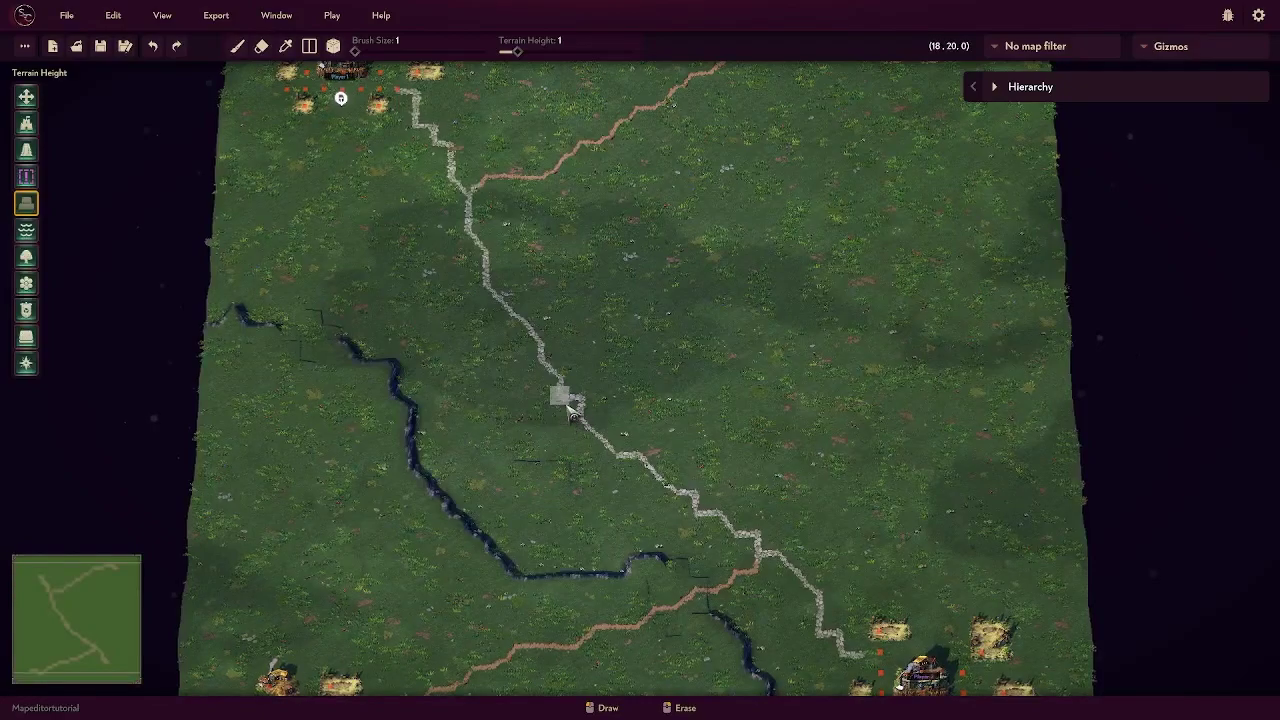
{"action": "scroll", "coordinate": [570, 410], "scroll_direction": "down", "scroll_amount": 3}
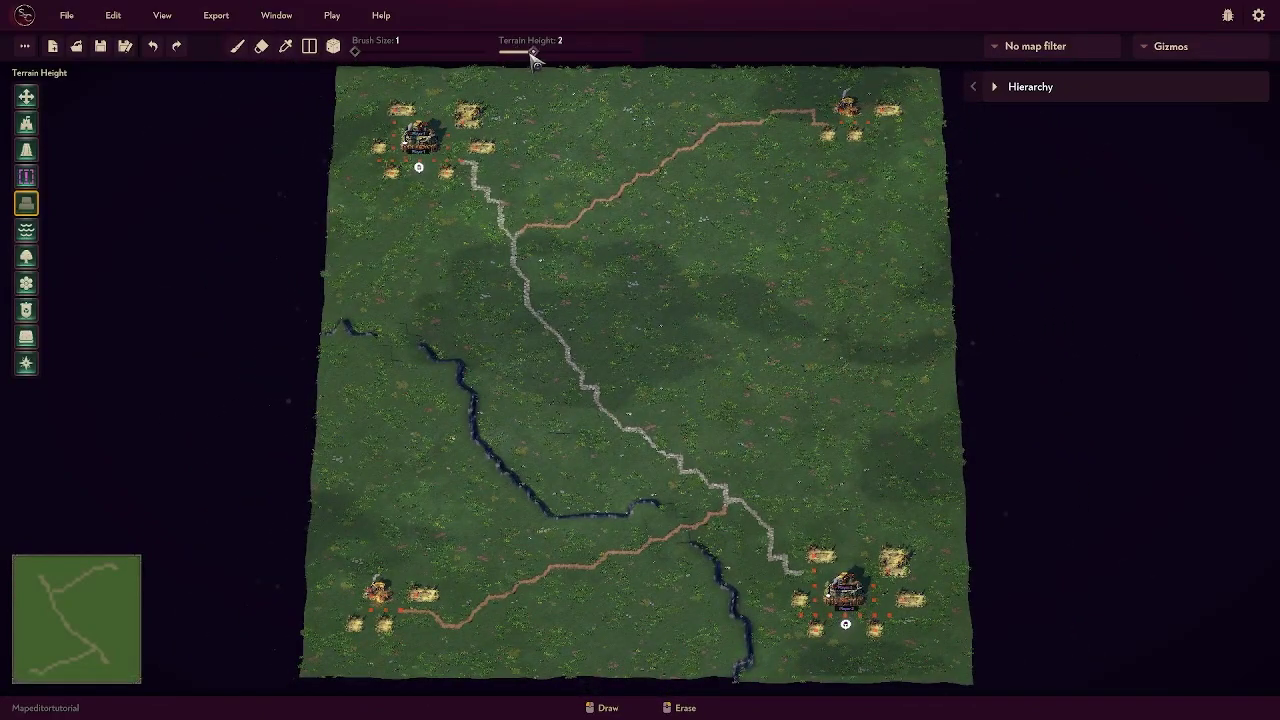
Step: Raise a small hill to terrain height 2 with brush size 1 between the cliff and the cobblestone road
{"action": "mouse_move", "coordinate": [592, 448]}
{"action": "left_mouse_down"}
{"action": "mouse_move", "coordinate": [569, 434]}
{"action": "mouse_move", "coordinate": [566, 447]}
{"action": "left_mouse_up"}
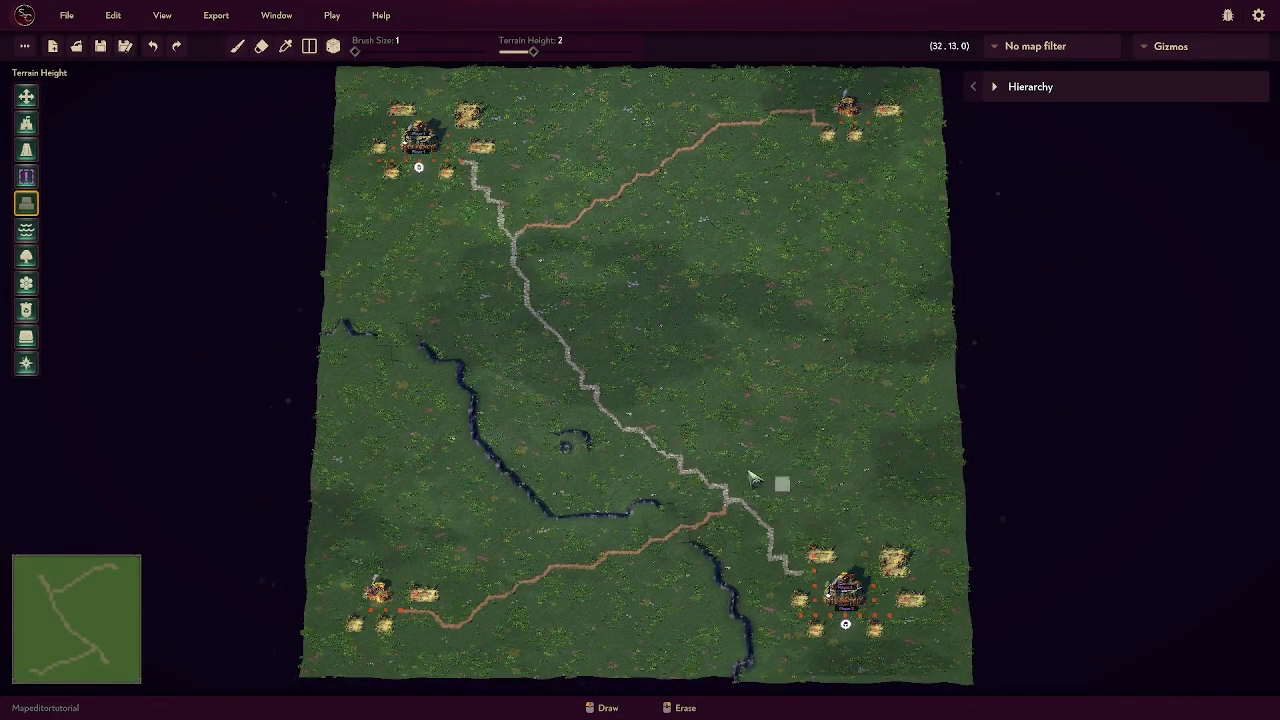
{"action": "scroll", "coordinate": [614, 480], "scroll_direction": "up", "scroll_amount": 2}
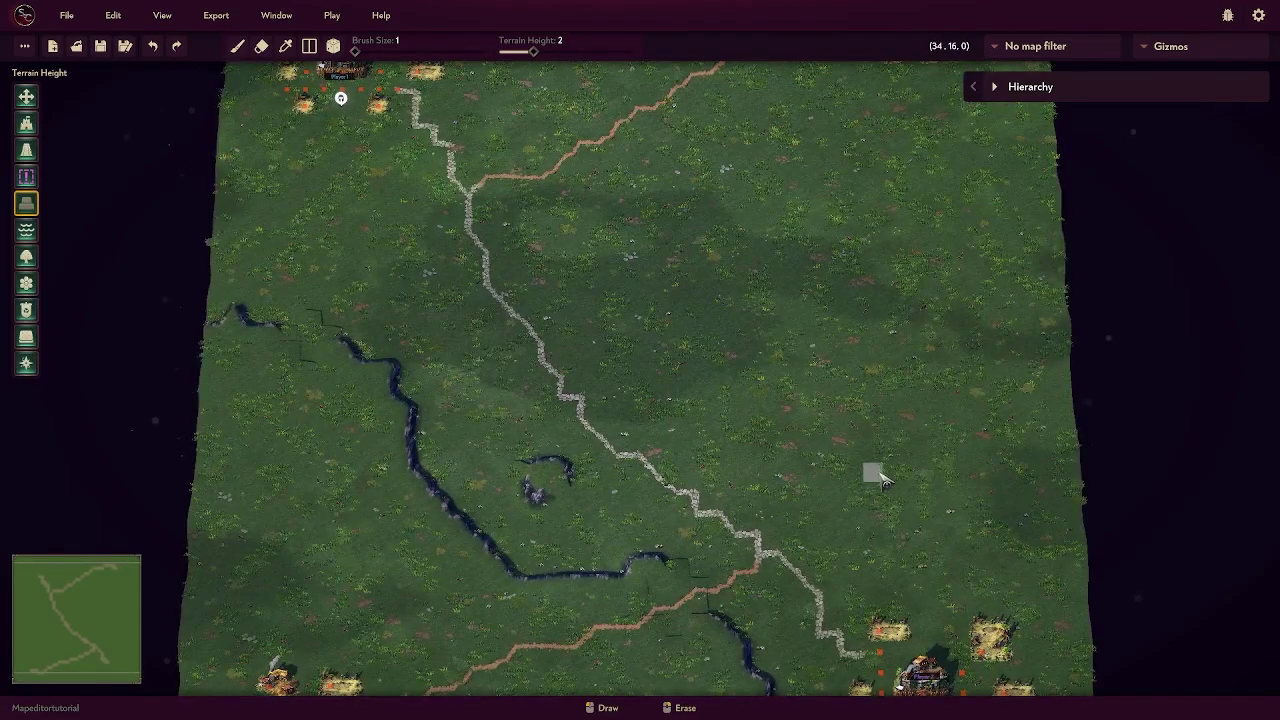
{"action": "scroll", "coordinate": [880, 480], "scroll_direction": "down", "scroll_amount": 2}
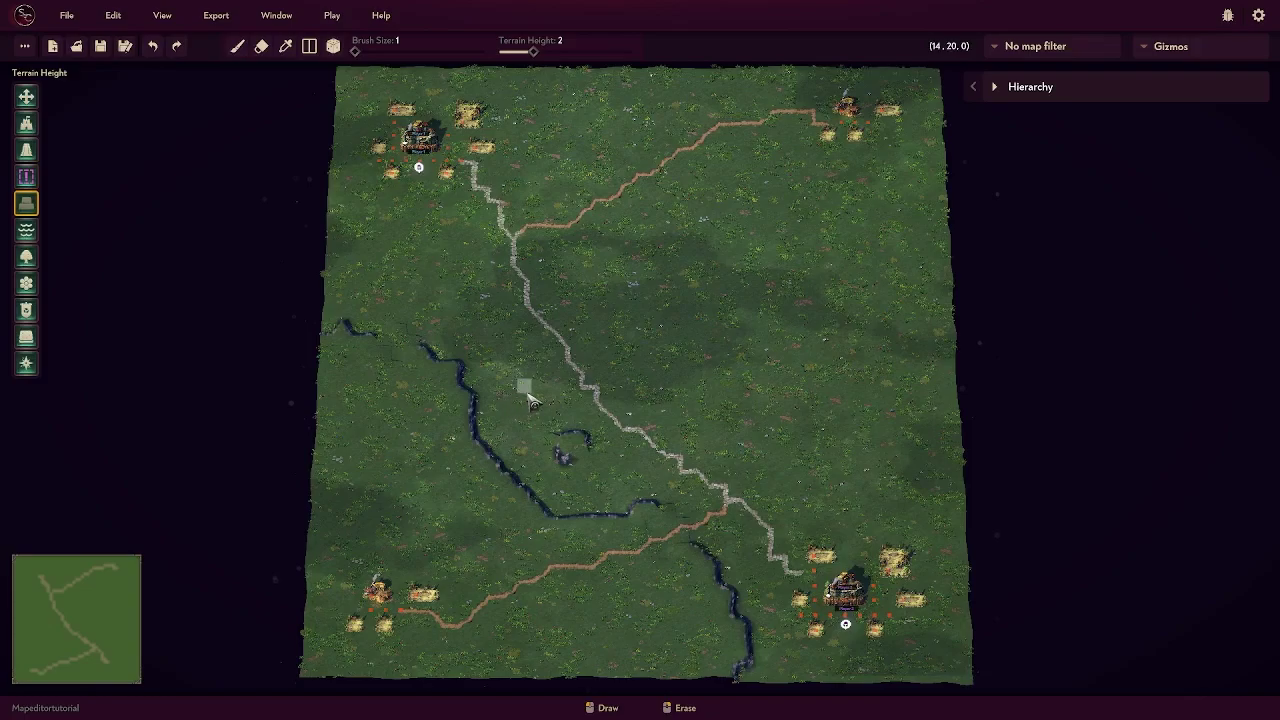
{"action": "scroll", "coordinate": [551, 388], "scroll_direction": "down", "scroll_amount": 1}
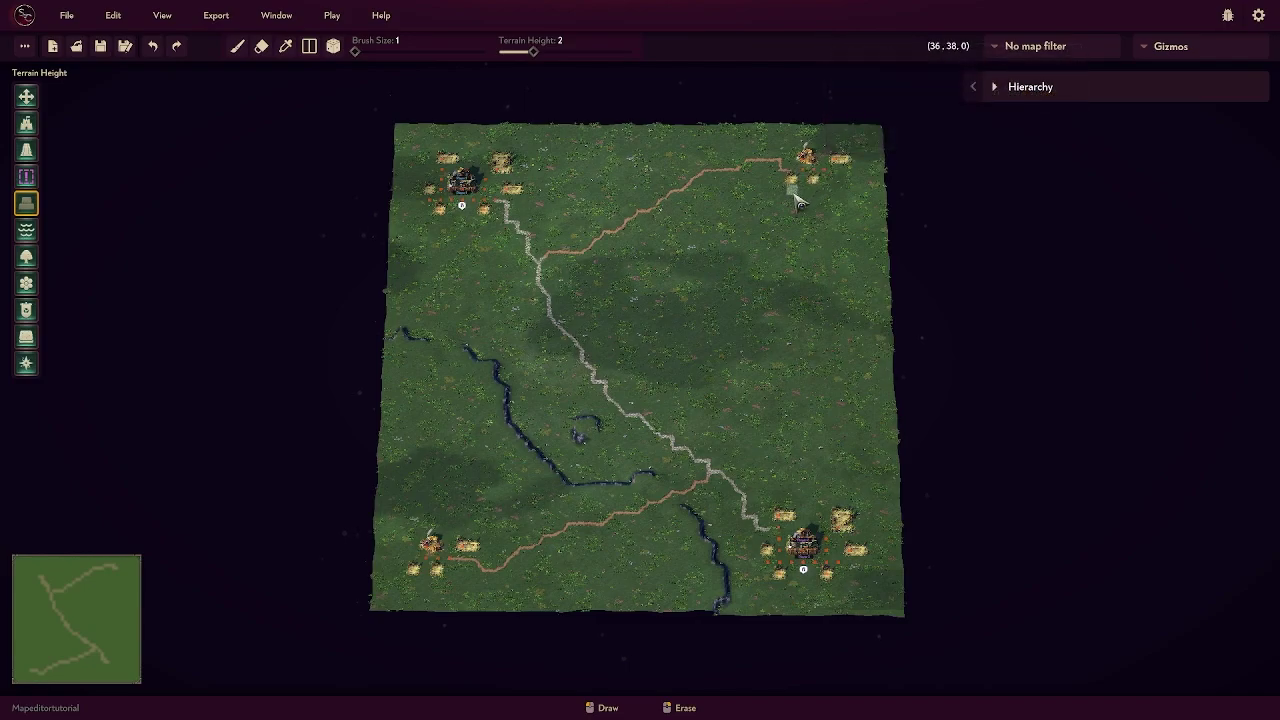
Step: Paint a north-south strip of temperate trees with brush size 3 from the northern map edge down toward the dirt road
{"action": "key", "text": "s"}
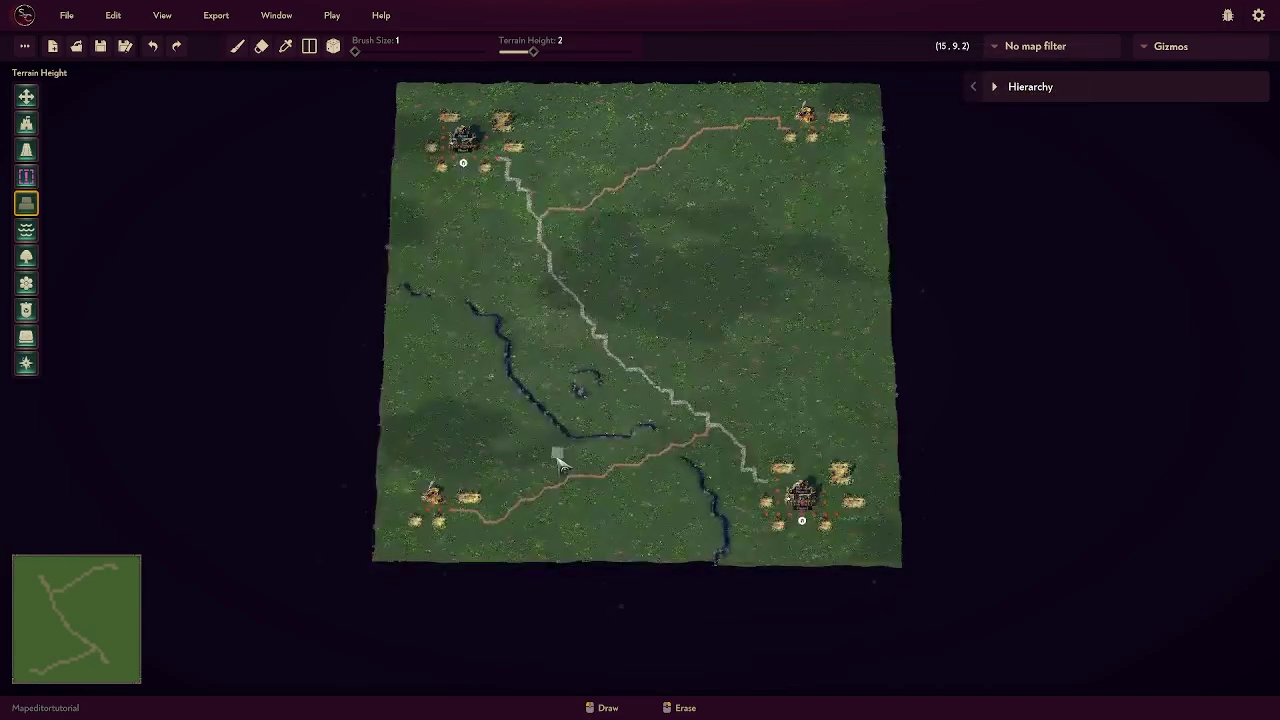
{"action": "key", "text": "d"}
{"action": "key", "text": "w"}
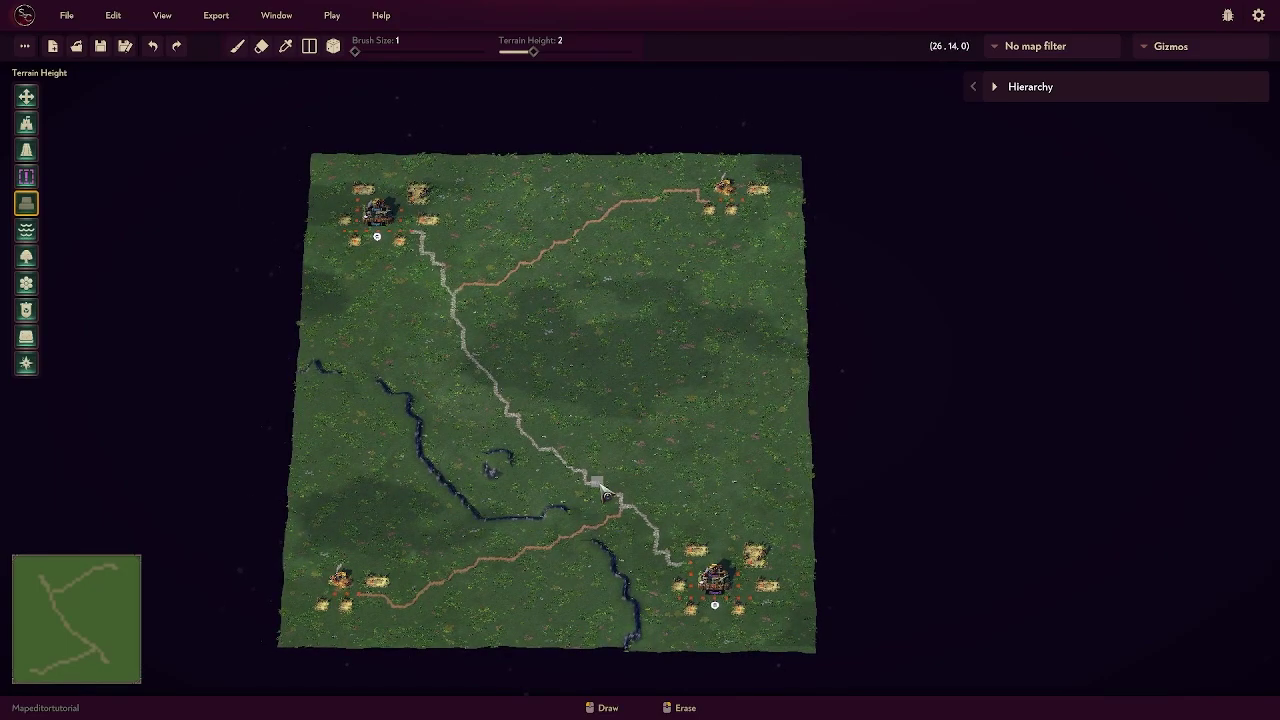
{"action": "left_click", "coordinate": [27, 260]}
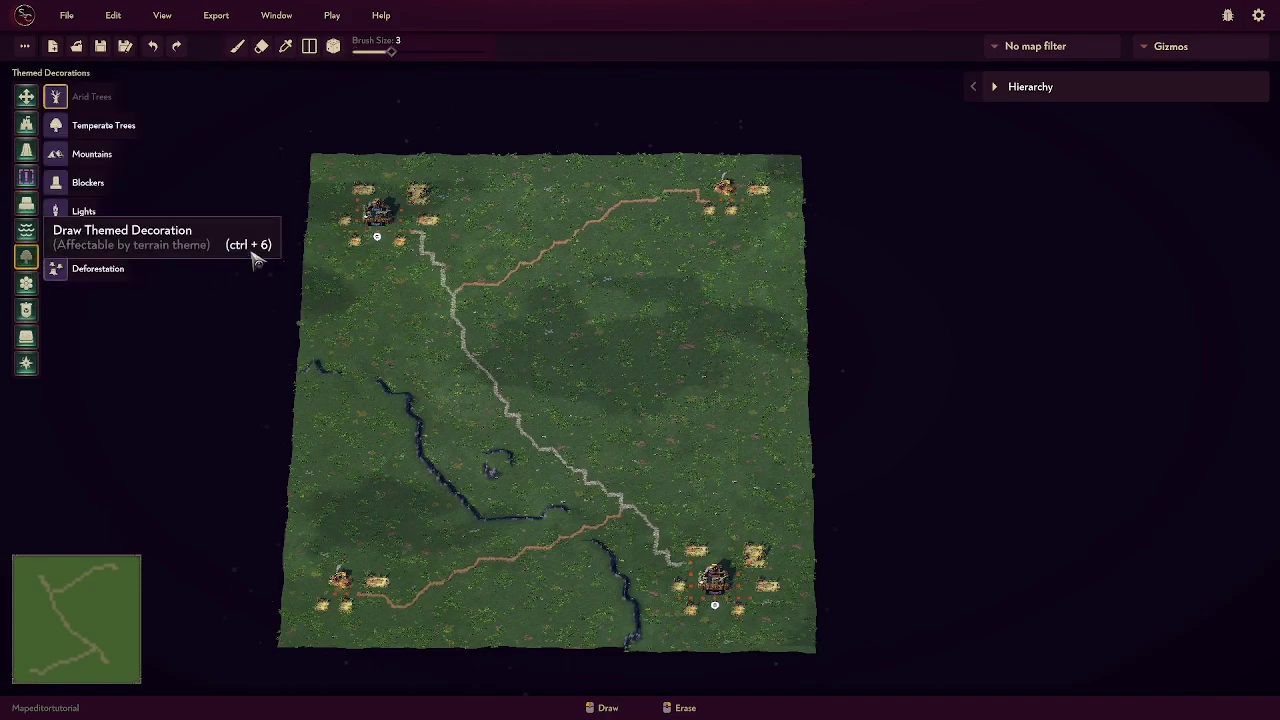
{"action": "left_click", "coordinate": [56, 126]}
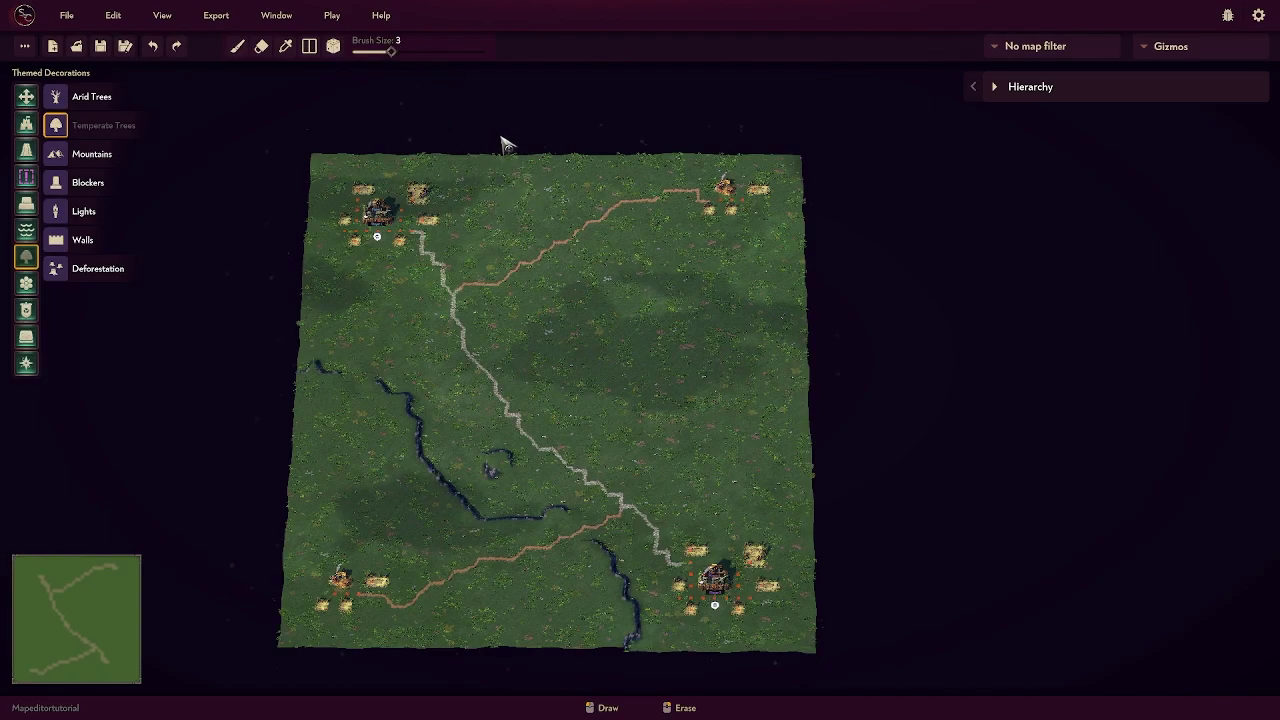
{"action": "left_click_drag", "start_coordinate": [512, 160], "coordinate": [520, 225]}
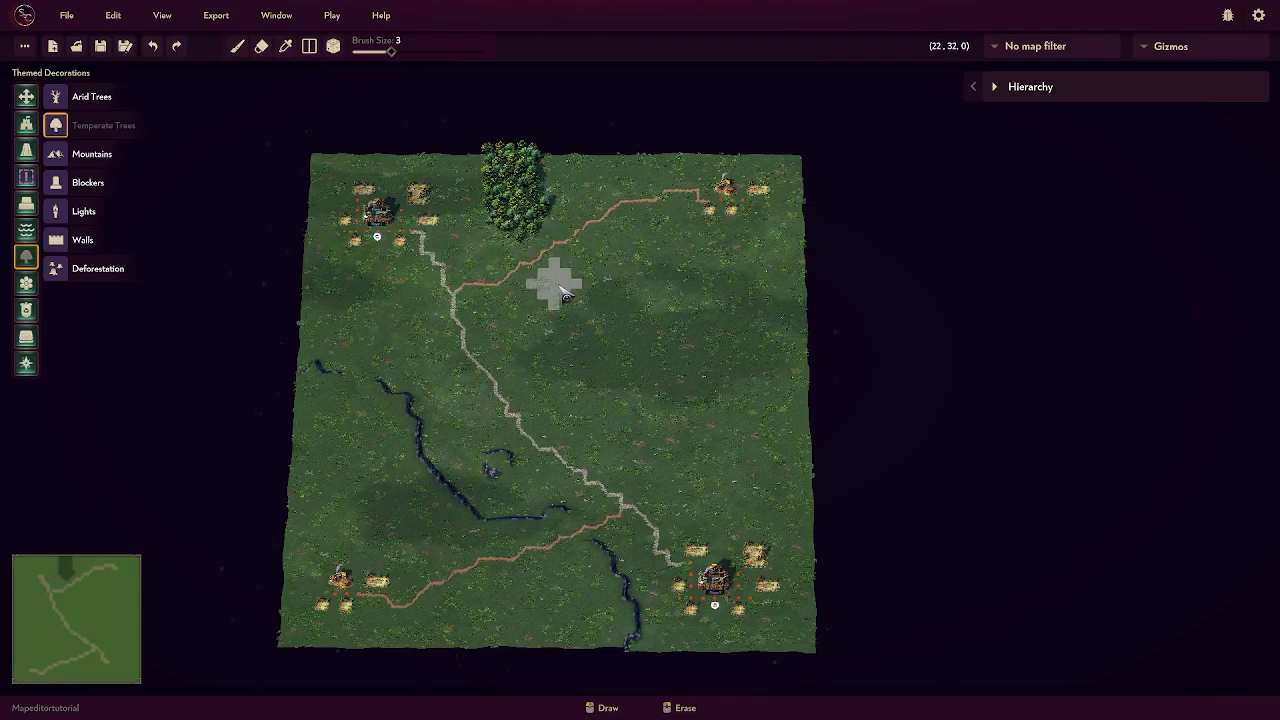
Step: Paint a temperate forest south of the northeastern dirt road, curving down toward the cobblestone road and branching out to the eastern map edge
{"action": "mouse_move", "coordinate": [562, 289]}
{"action": "left_mouse_down"}
{"action": "mouse_move", "coordinate": [597, 300]}
{"action": "mouse_move", "coordinate": [543, 300]}
{"action": "mouse_move", "coordinate": [514, 320]}
{"action": "left_mouse_up"}
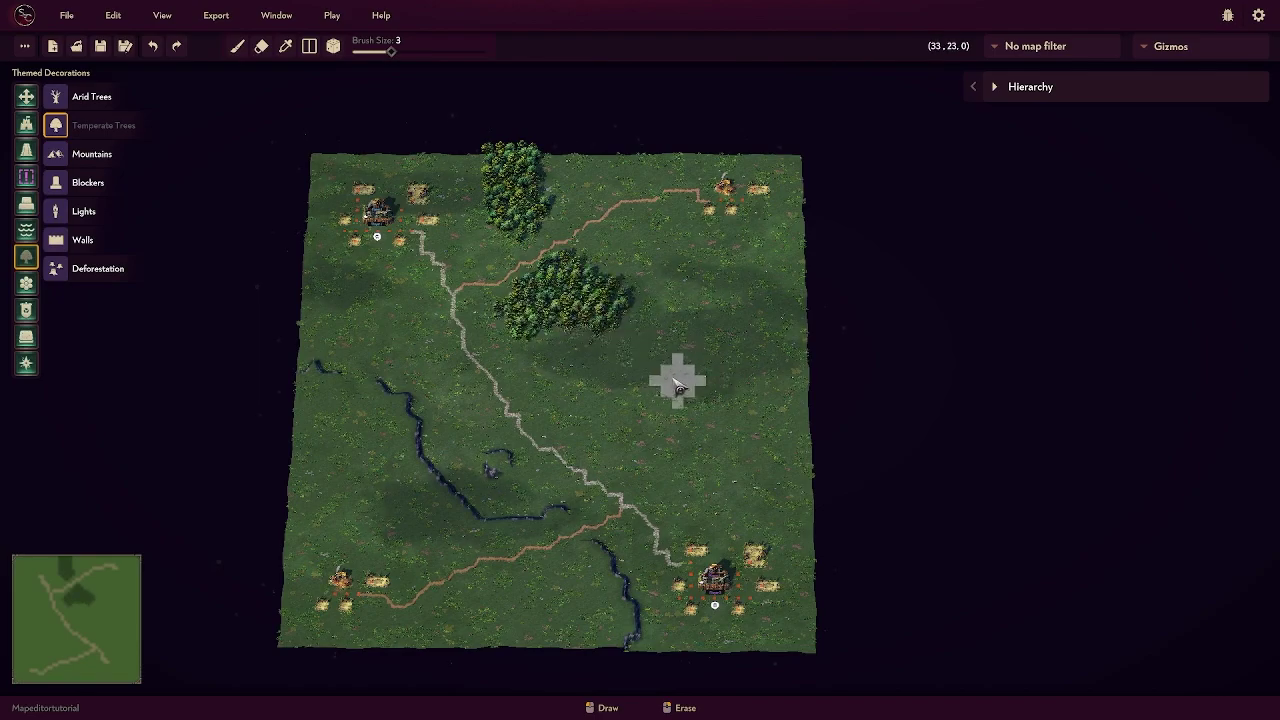
{"action": "mouse_move", "coordinate": [666, 346]}
{"action": "left_mouse_down"}
{"action": "mouse_move", "coordinate": [620, 323]}
{"action": "mouse_move", "coordinate": [657, 363]}
{"action": "mouse_move", "coordinate": [630, 455]}
{"action": "left_mouse_up"}
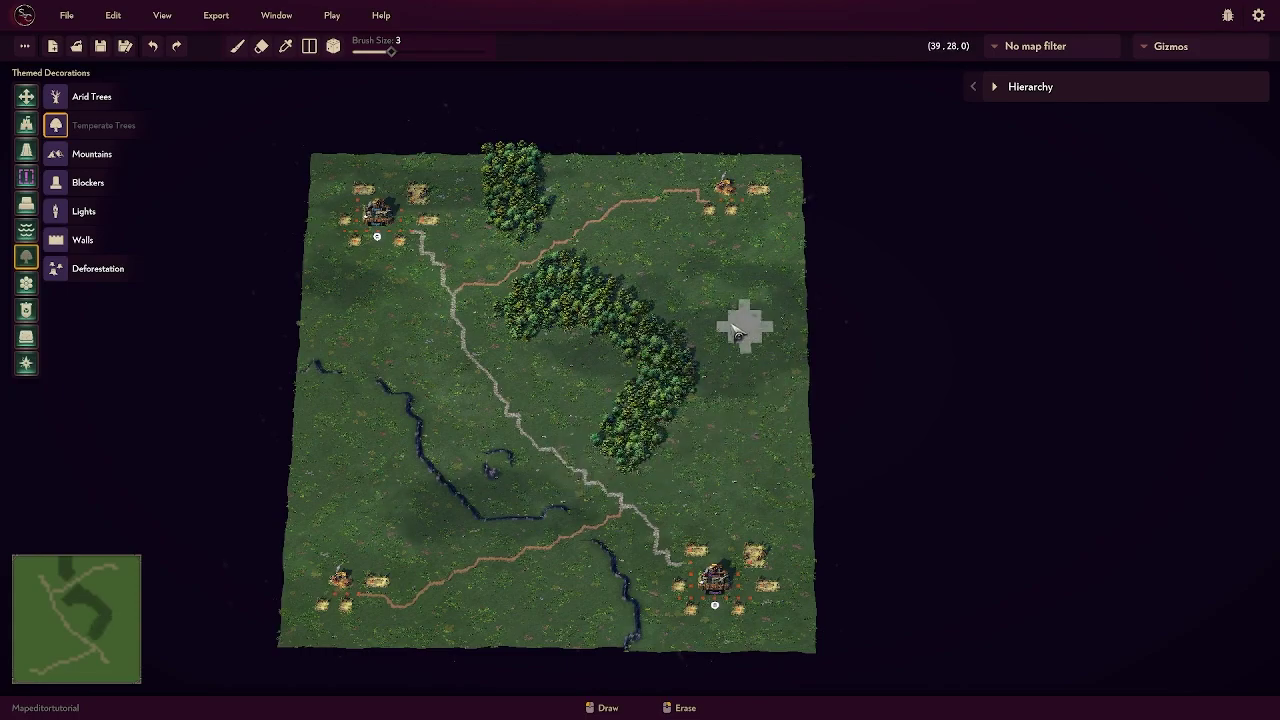
{"action": "mouse_move", "coordinate": [670, 348]}
{"action": "left_mouse_down"}
{"action": "mouse_move", "coordinate": [709, 334]}
{"action": "mouse_move", "coordinate": [811, 349]}
{"action": "mouse_move", "coordinate": [685, 385]}
{"action": "left_mouse_up"}
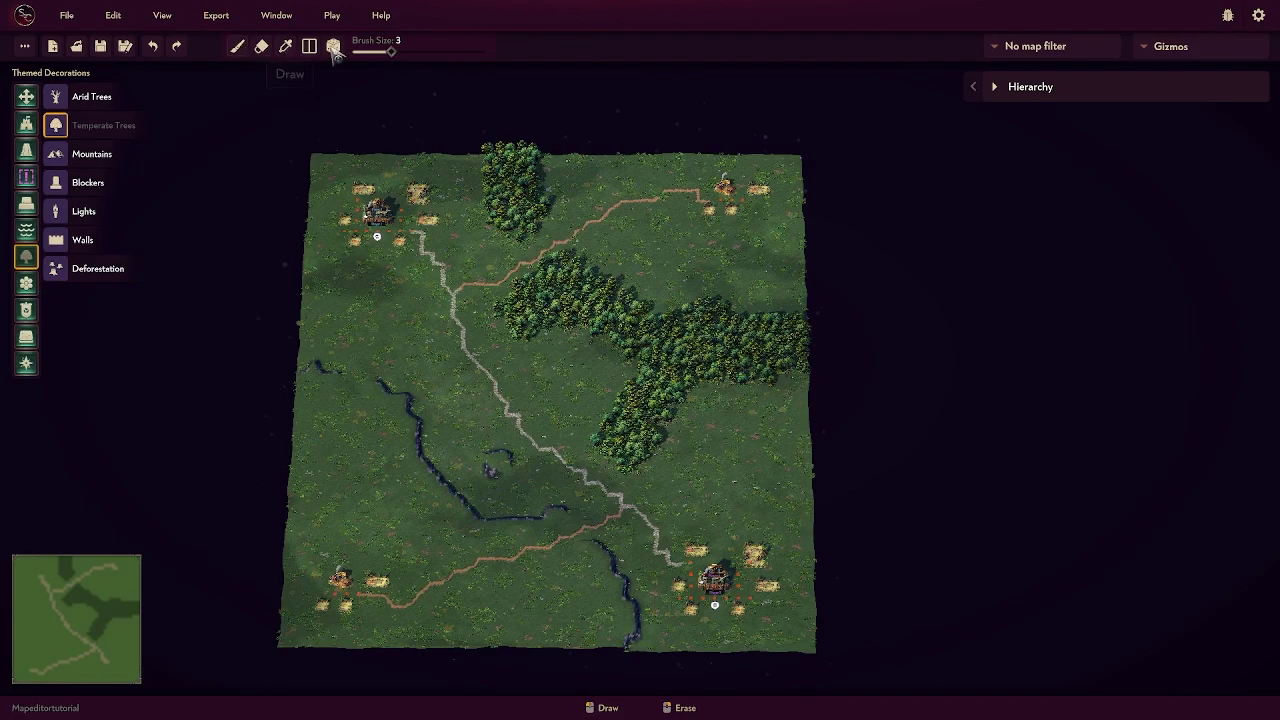
Step: Set the temperate tree brush size to 1 and browse the non-themed decorations, terrain themes and terrain types
{"action": "left_click_drag", "start_coordinate": [390, 50], "coordinate": [355, 52]}
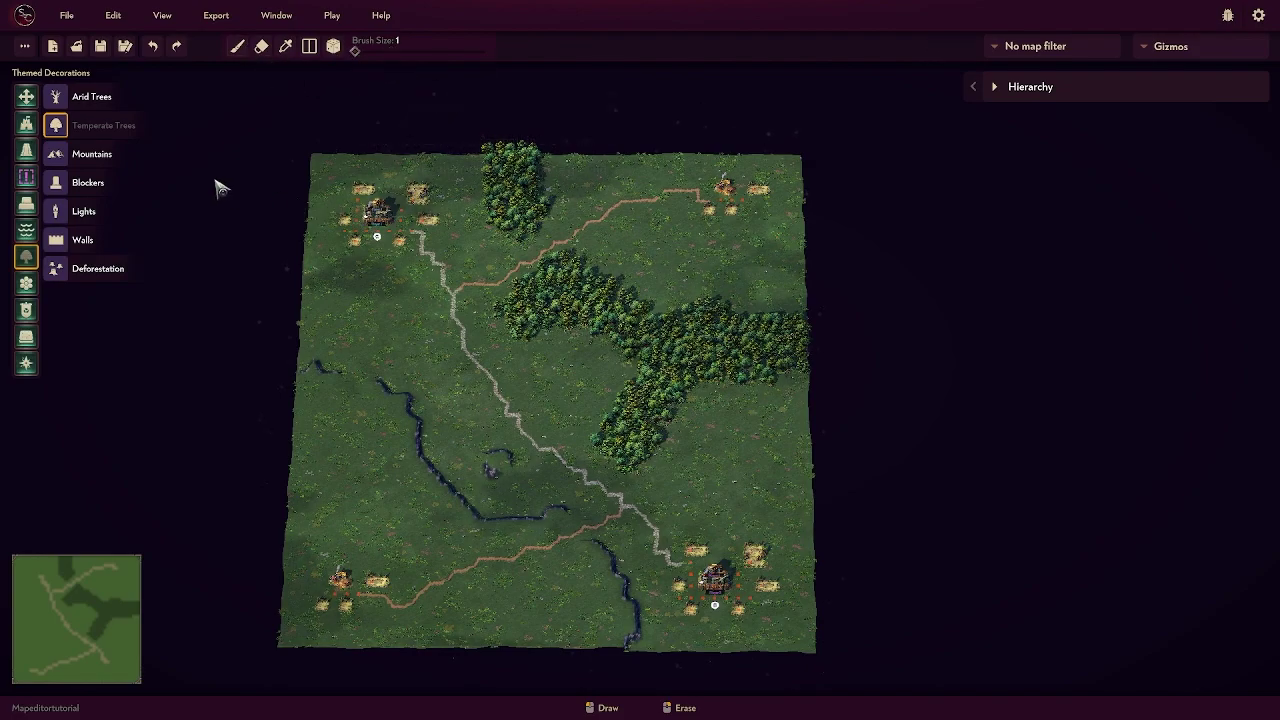
{"action": "left_click", "coordinate": [27, 285]}
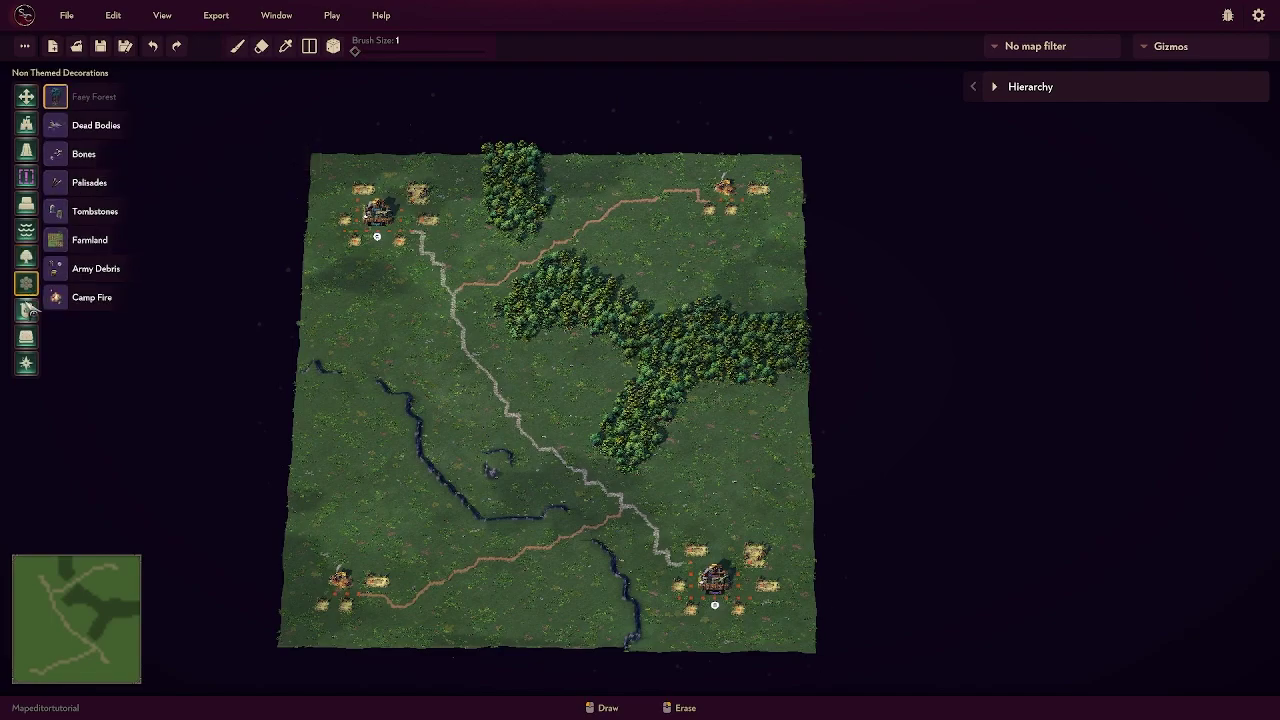
{"action": "left_click", "coordinate": [27, 312]}
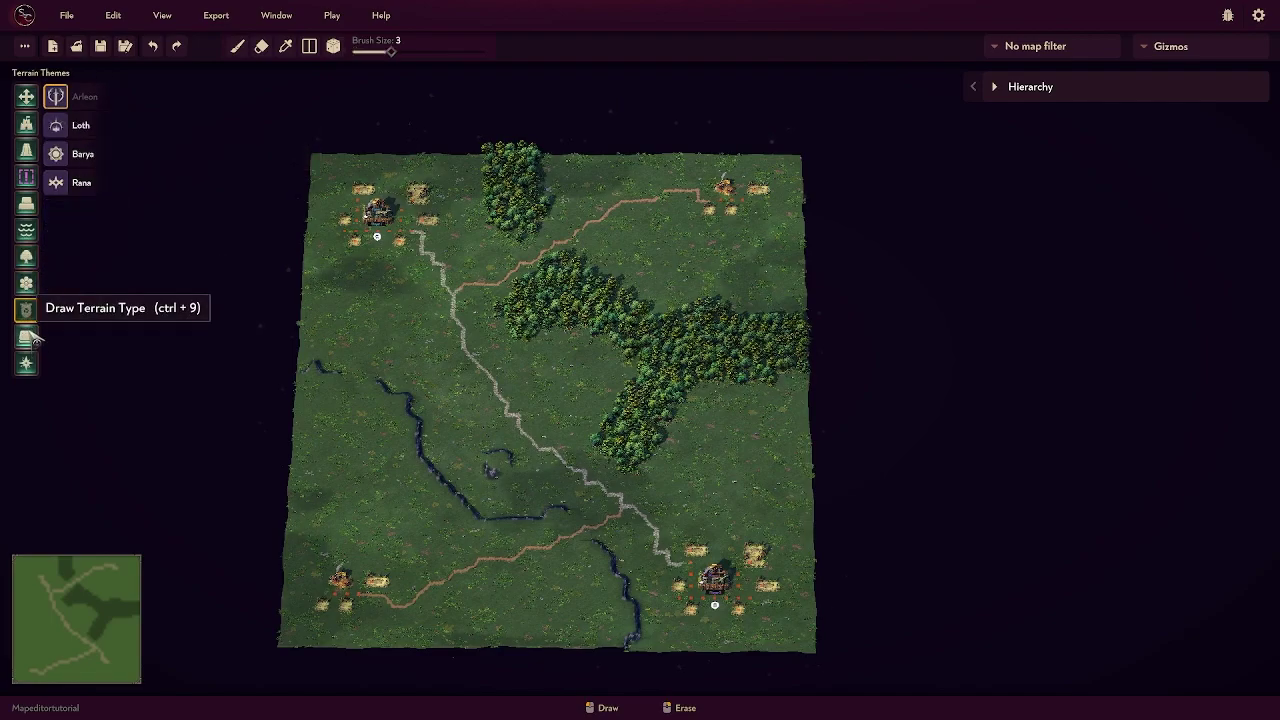
{"action": "left_click", "coordinate": [27, 338]}
{"action": "left_click", "coordinate": [55, 154]}
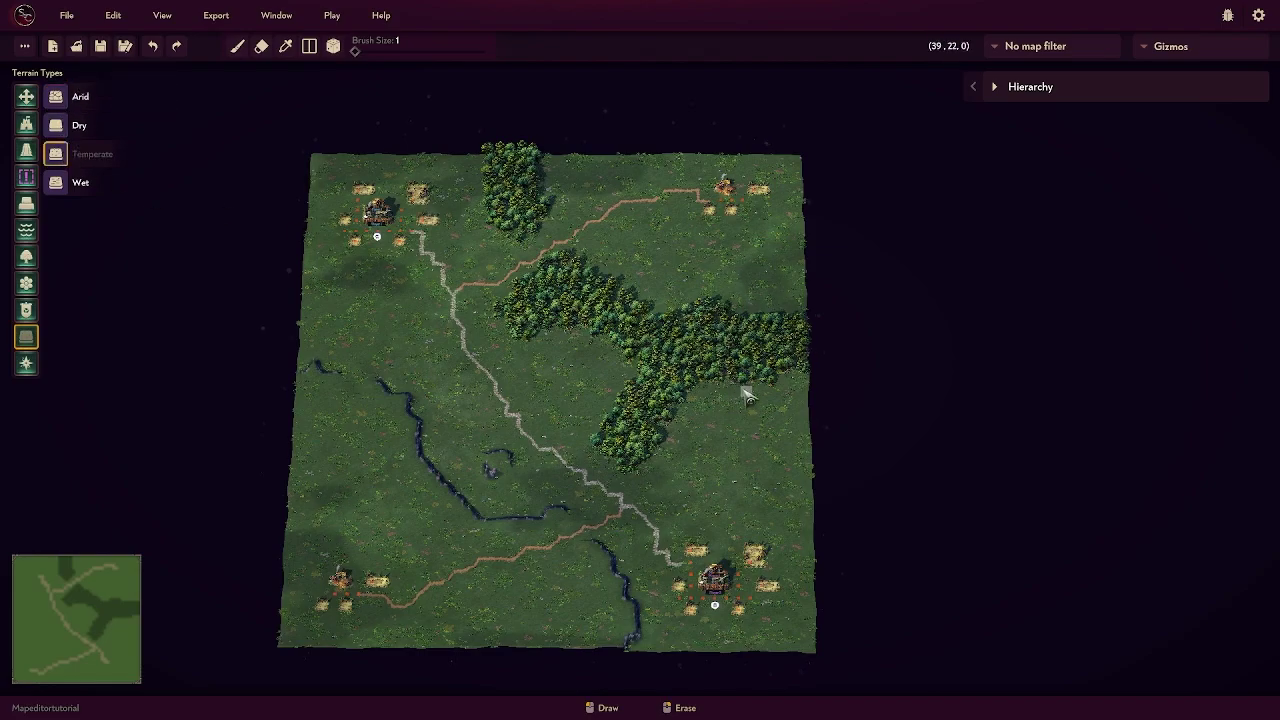
Step: Clear a narrow north-south passage through the eastern forest by drawing a dirt road across it and undoing the road
{"action": "left_click", "coordinate": [27, 150]}
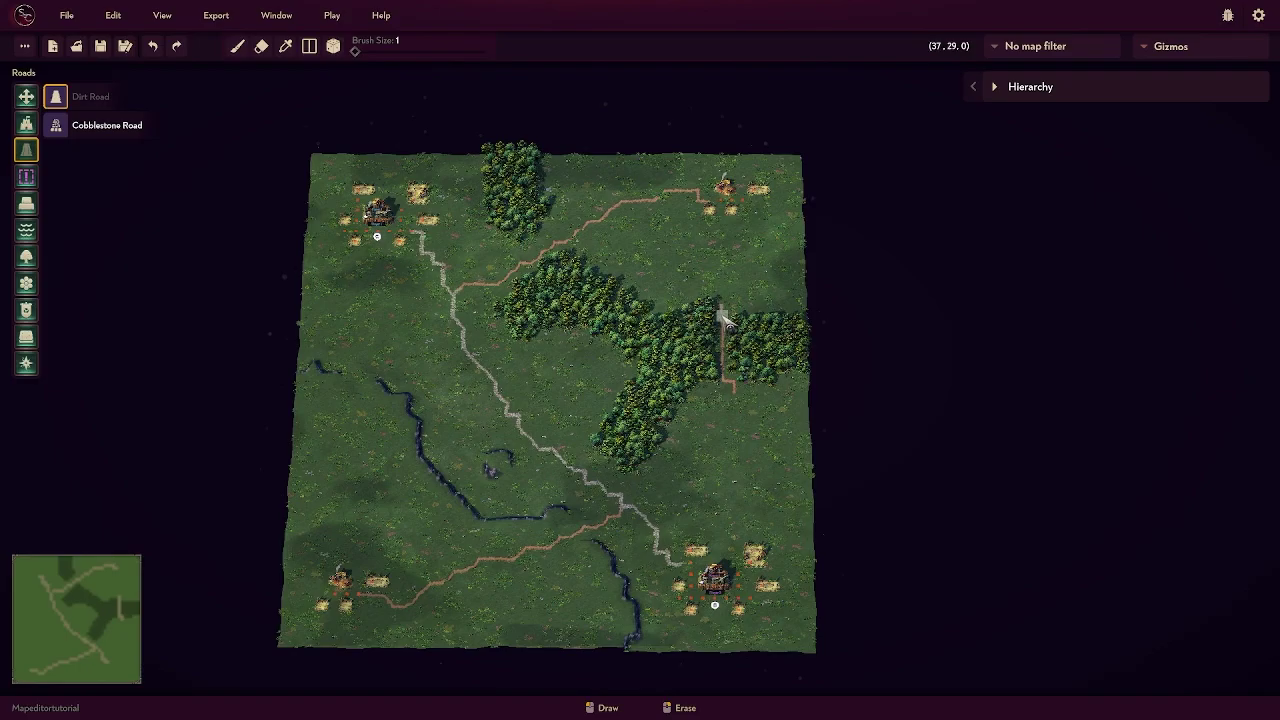
{"action": "scroll", "coordinate": [745, 362], "scroll_direction": "up", "scroll_amount": 5}
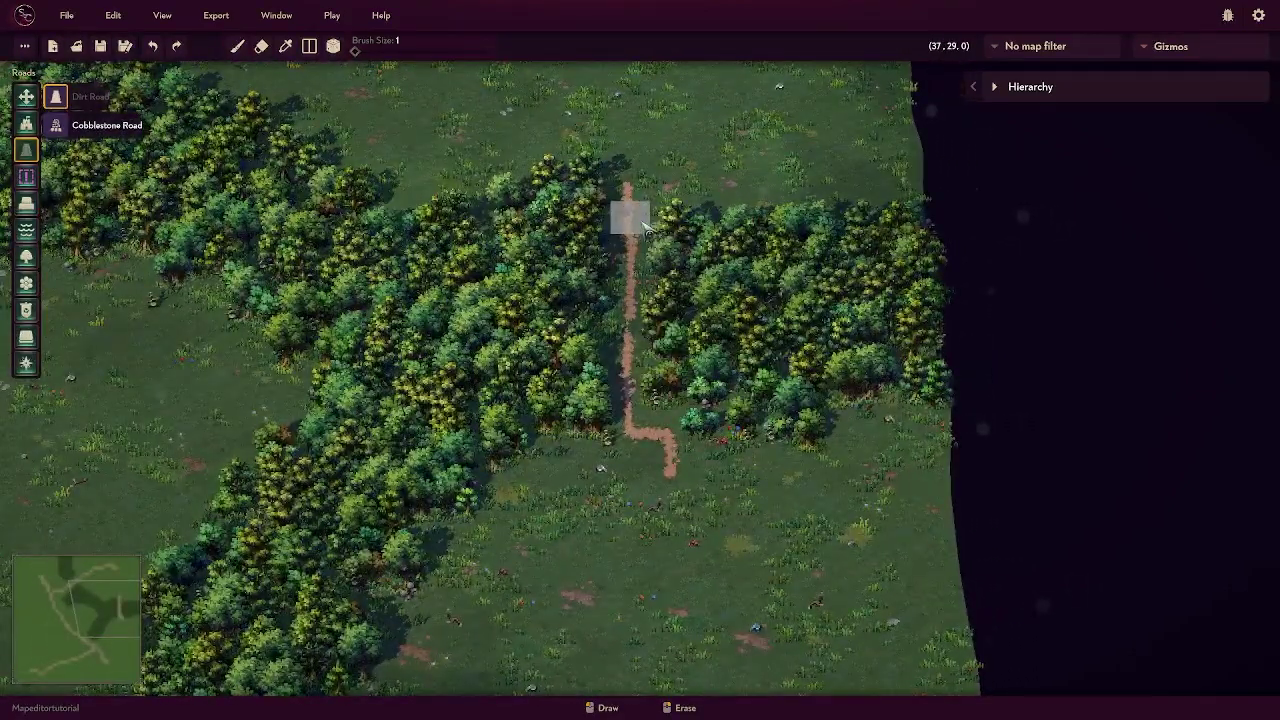
{"action": "scroll", "coordinate": [468, 262], "scroll_direction": "down", "scroll_amount": 4}
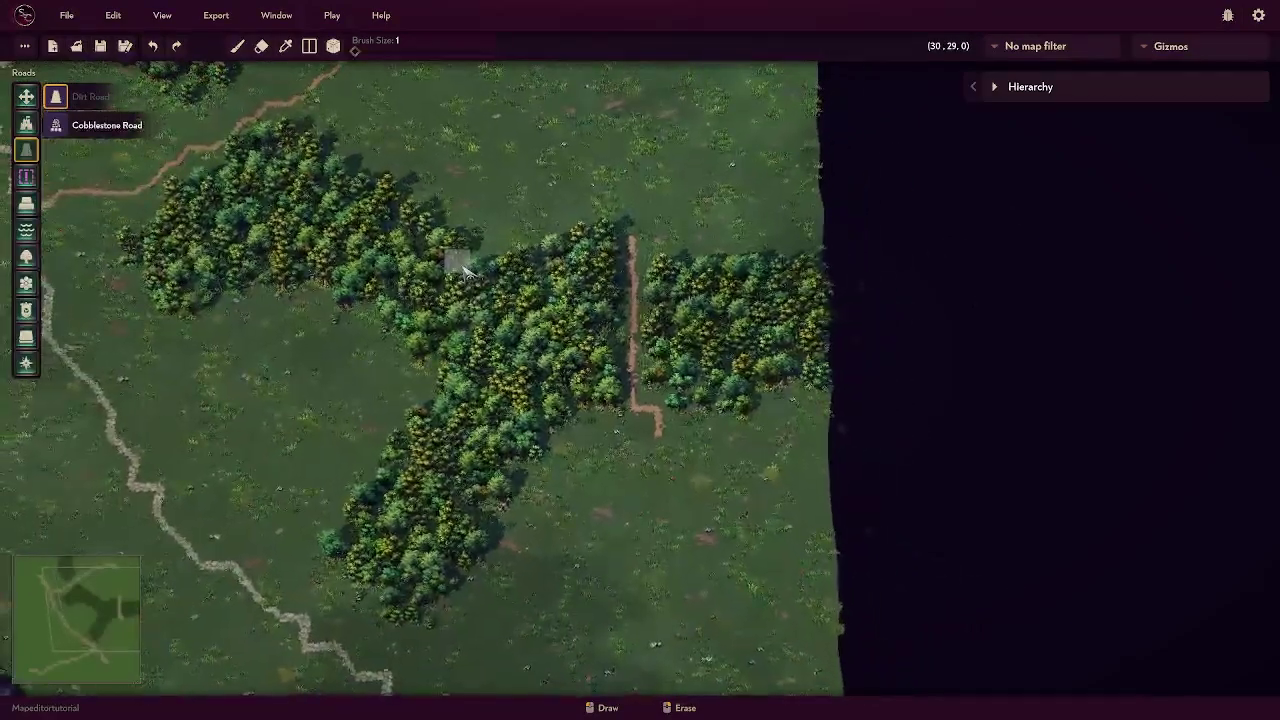
{"action": "key", "text": "ctrl+z"}
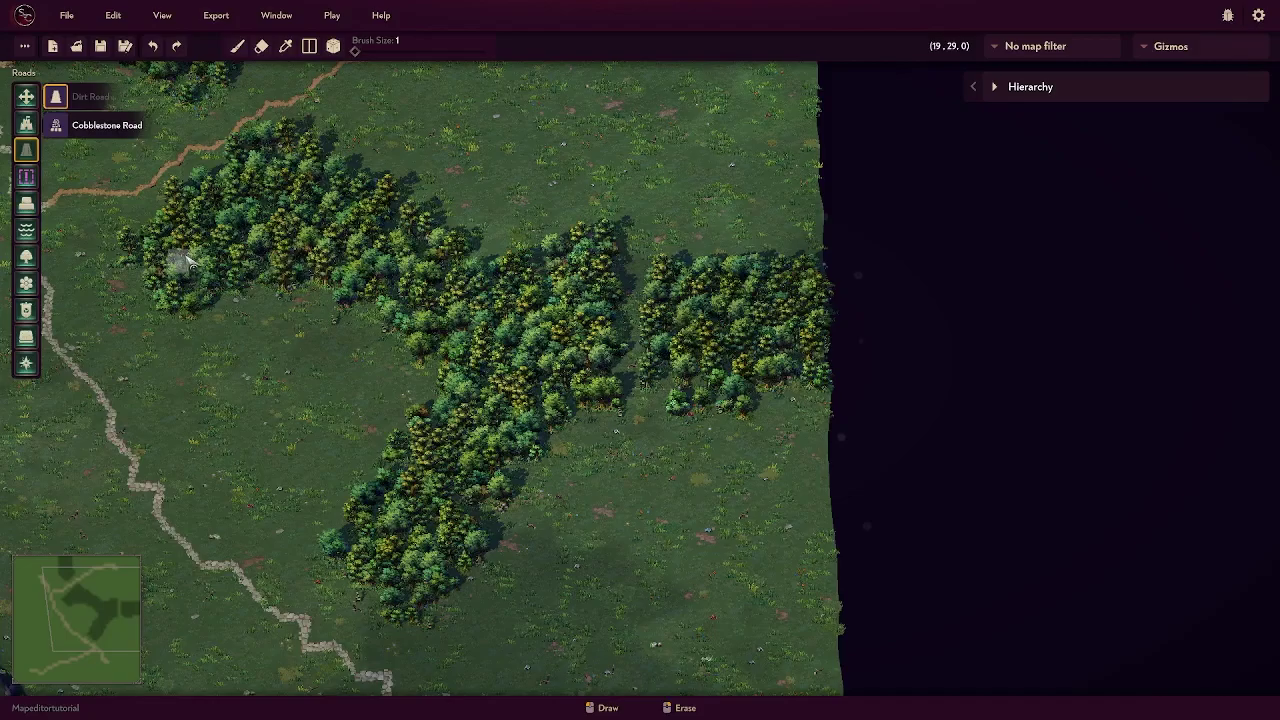
Step: Raise the ground at the cliff's northern end to terrain height 2 with brush size 2, extending it toward the cobblestone road
{"action": "scroll", "coordinate": [675, 423], "scroll_direction": "down", "scroll_amount": 3}
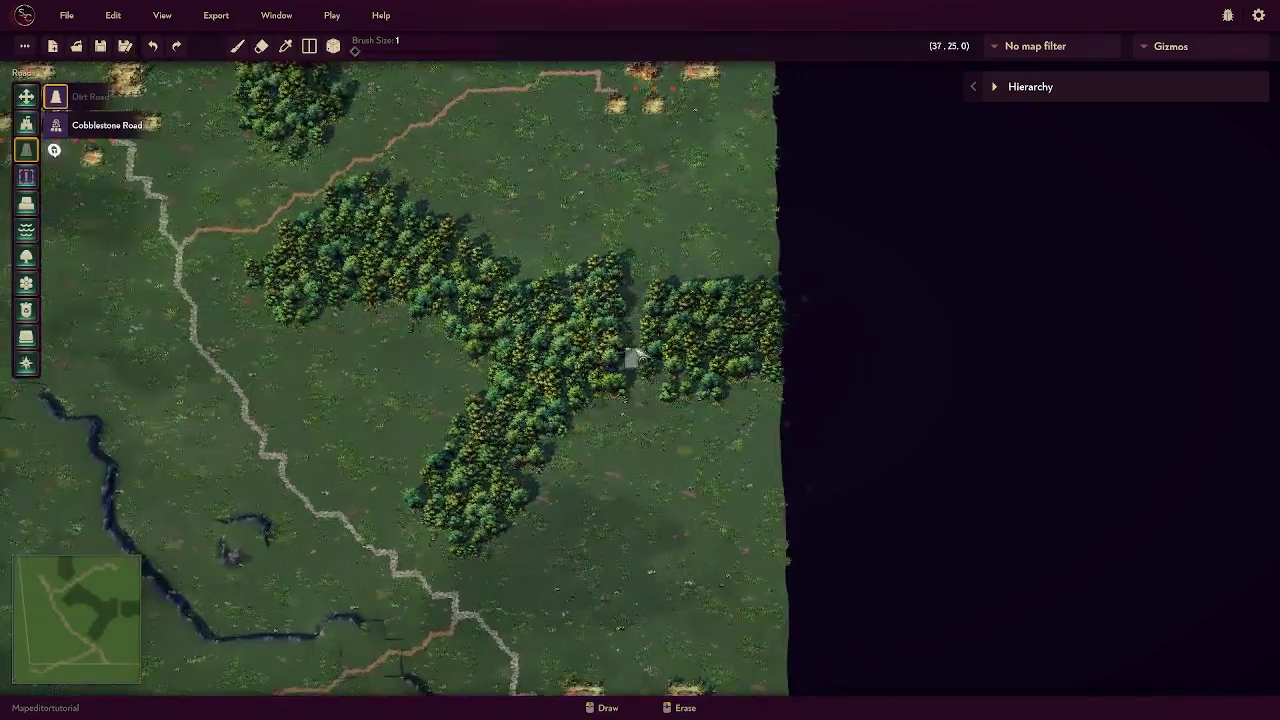
{"action": "key", "text": "a"}
{"action": "key", "text": "s"}
{"action": "key", "text": "w"}
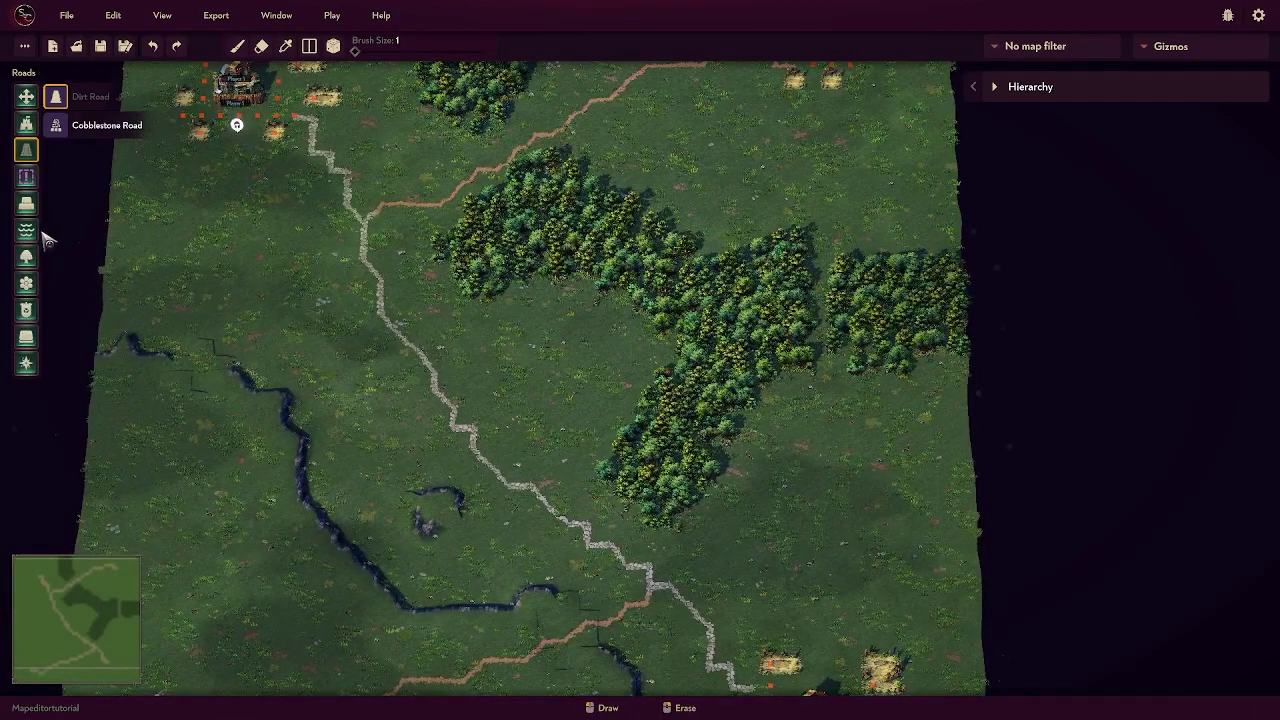
{"action": "left_click", "coordinate": [26, 204]}
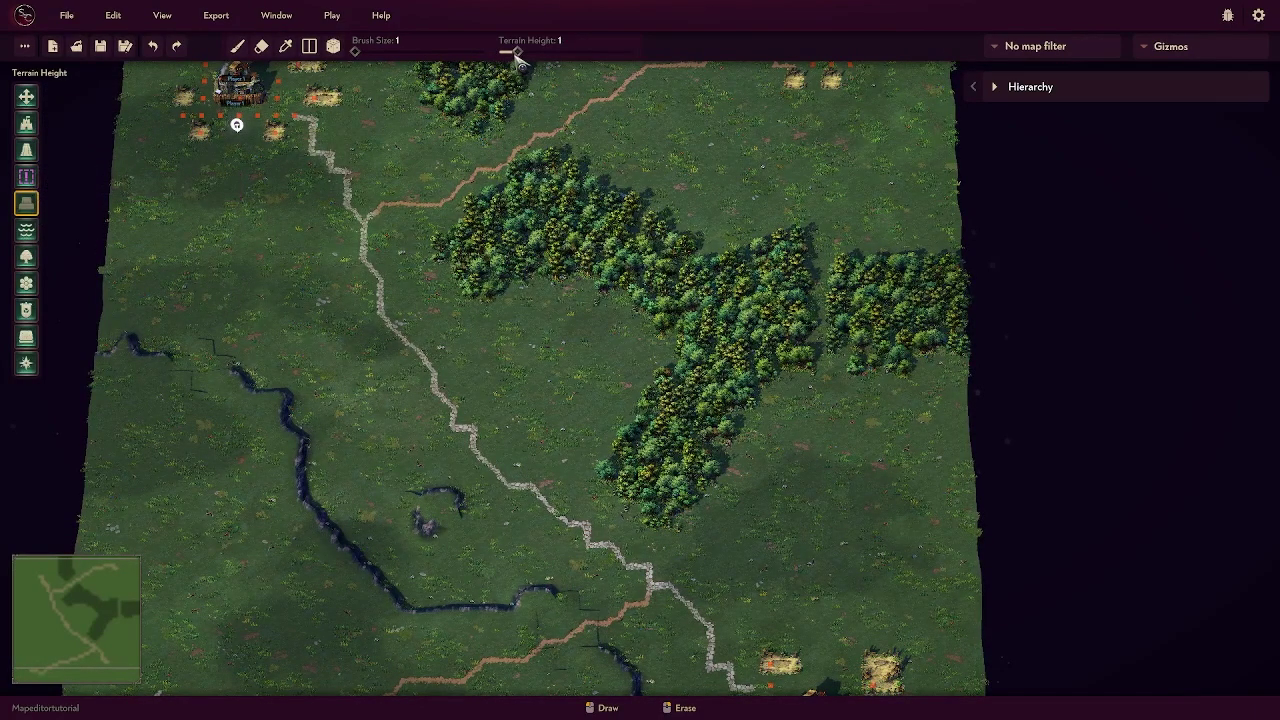
{"action": "key", "text": "s"}
{"action": "key", "text": "a"}
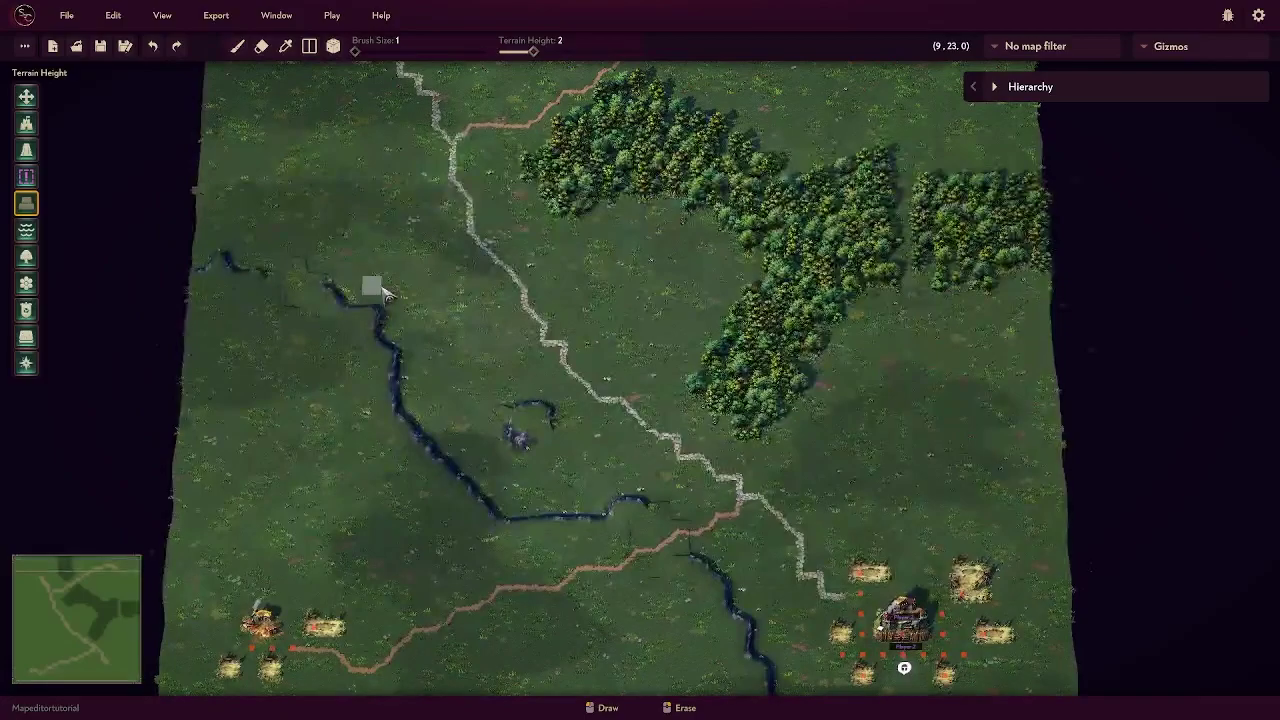
{"action": "left_click_drag", "start_coordinate": [356, 51], "coordinate": [372, 51]}
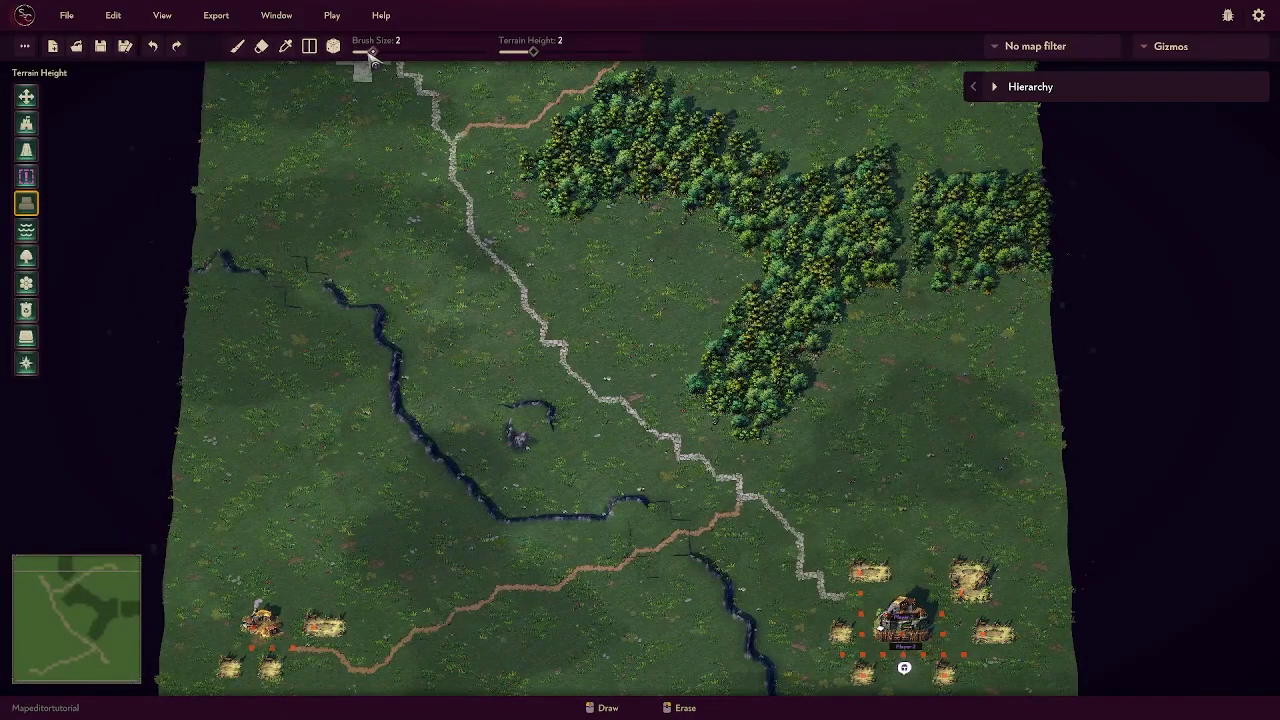
{"action": "left_click_drag", "start_coordinate": [356, 298], "coordinate": [410, 250]}
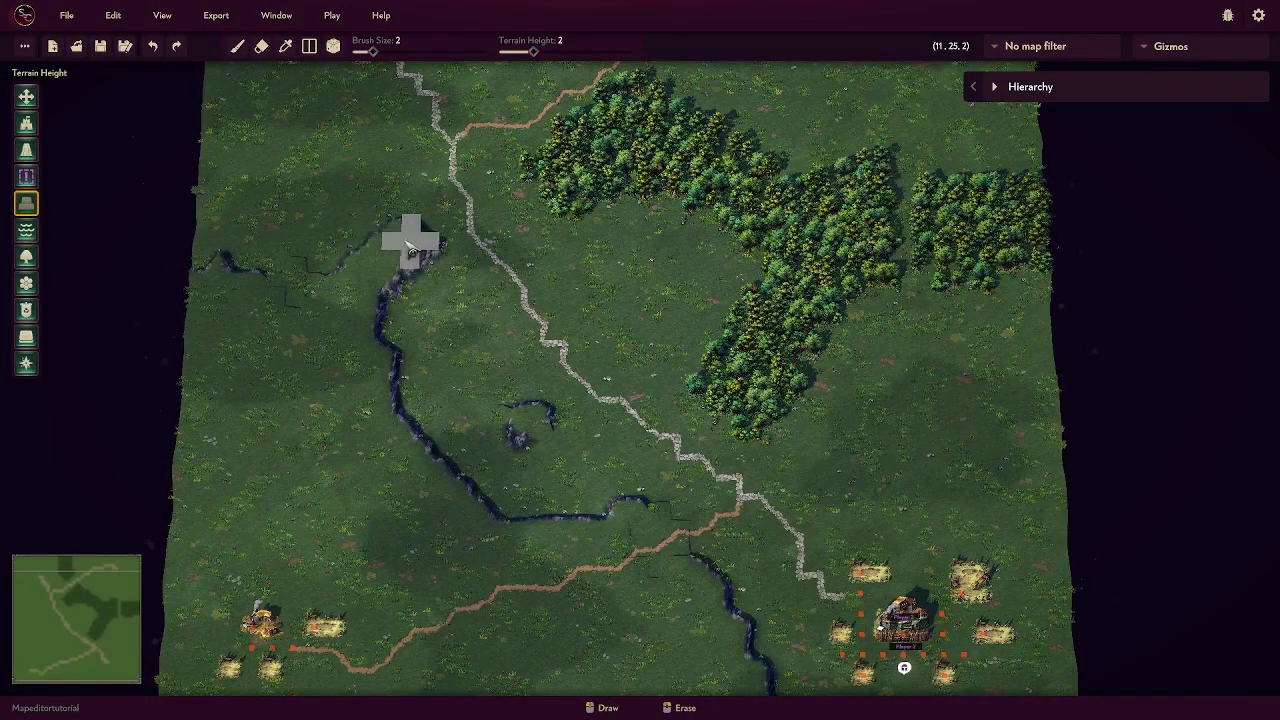
Step: Paint shallow water with brush size 2 along the western and northern map edges around the northwestern large settlement
{"action": "key", "text": "w"}
{"action": "key", "text": "d"}
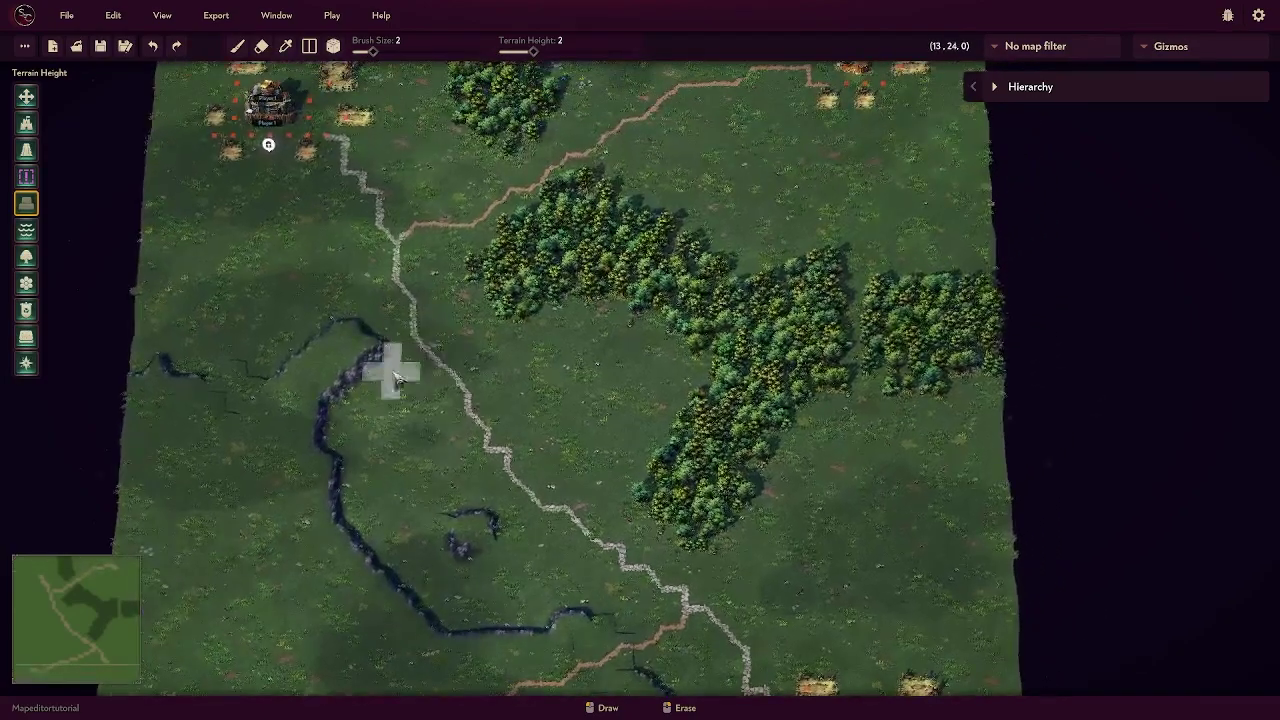
{"action": "key", "text": "d"}
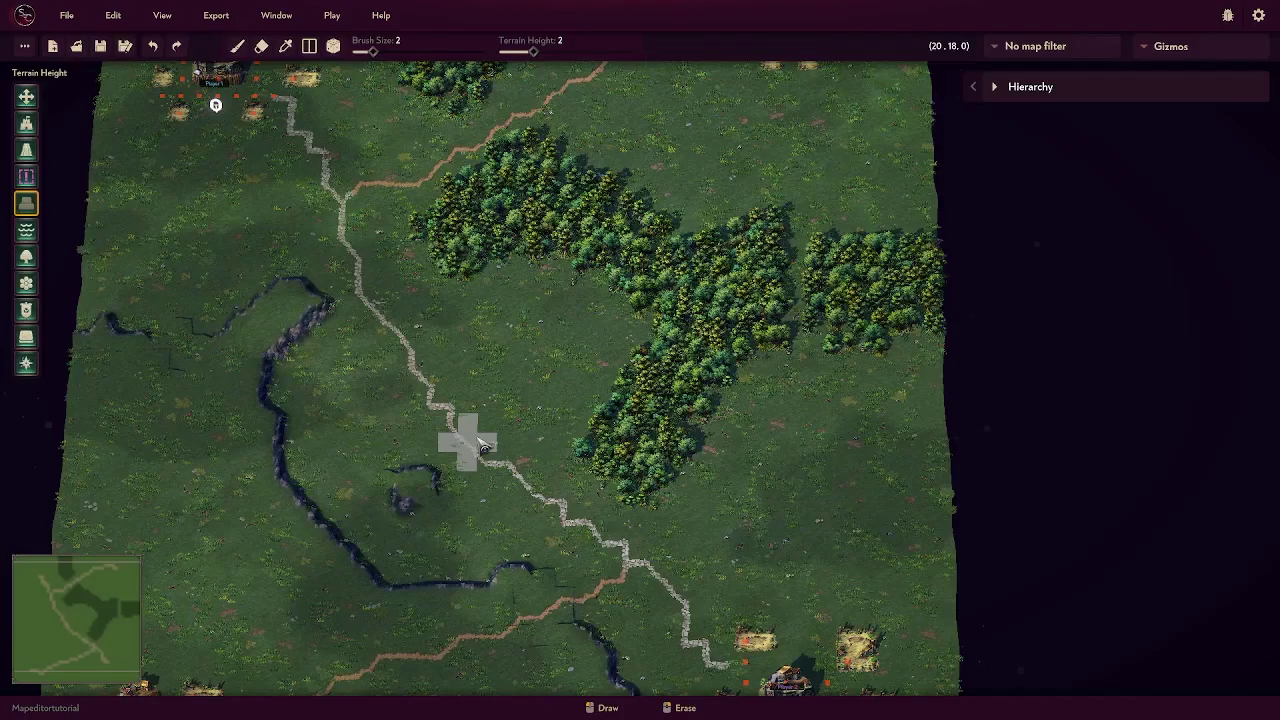
{"action": "scroll", "coordinate": [482, 446], "scroll_direction": "down", "scroll_amount": 5}
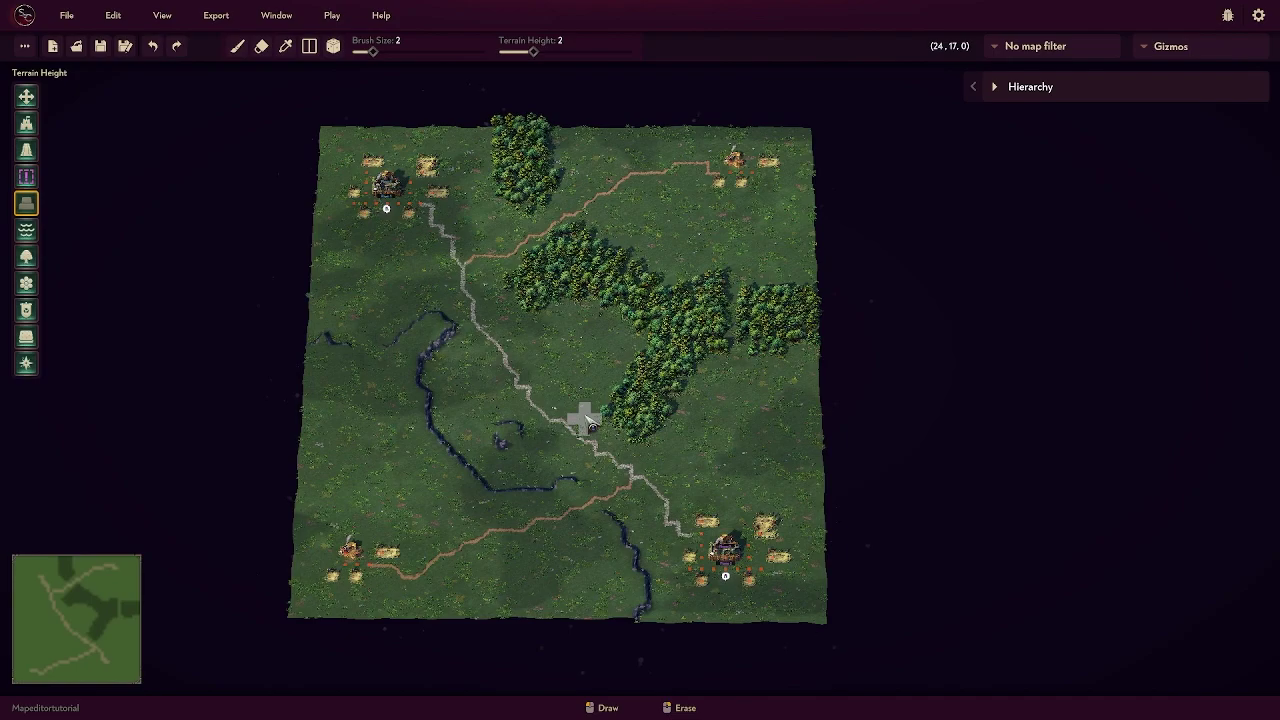
{"action": "left_click", "coordinate": [27, 230]}
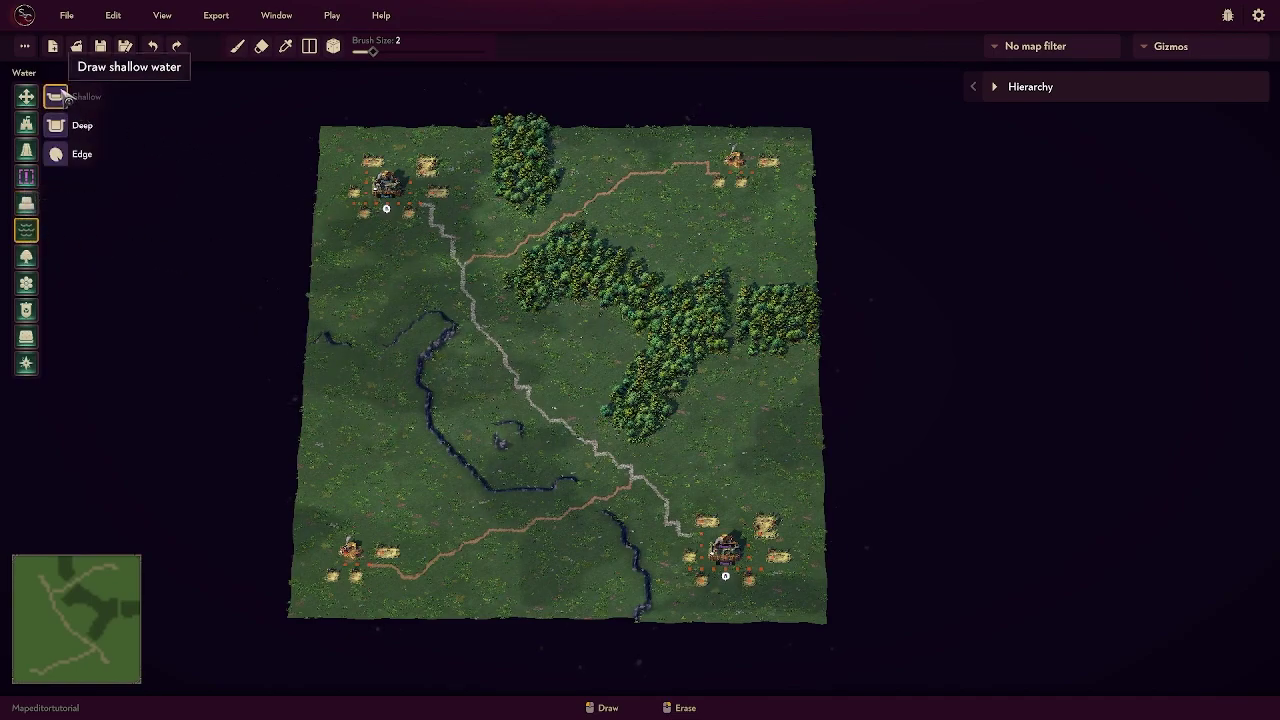
{"action": "mouse_move", "coordinate": [326, 137]}
{"action": "left_mouse_down"}
{"action": "mouse_move", "coordinate": [357, 138]}
{"action": "mouse_move", "coordinate": [337, 143]}
{"action": "mouse_move", "coordinate": [311, 189]}
{"action": "mouse_move", "coordinate": [323, 180]}
{"action": "mouse_move", "coordinate": [313, 322]}
{"action": "left_mouse_up"}
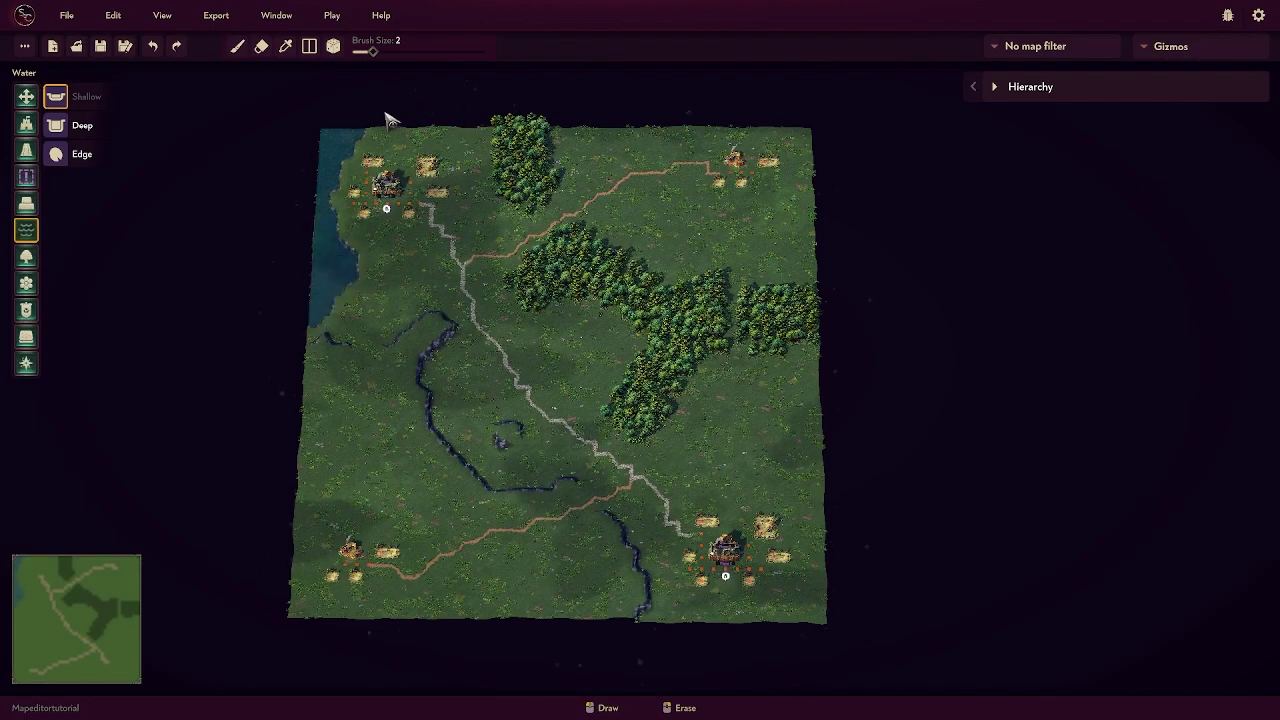
{"action": "mouse_move", "coordinate": [470, 135]}
{"action": "left_mouse_down"}
{"action": "mouse_move", "coordinate": [420, 136]}
{"action": "mouse_move", "coordinate": [448, 138]}
{"action": "left_mouse_up"}
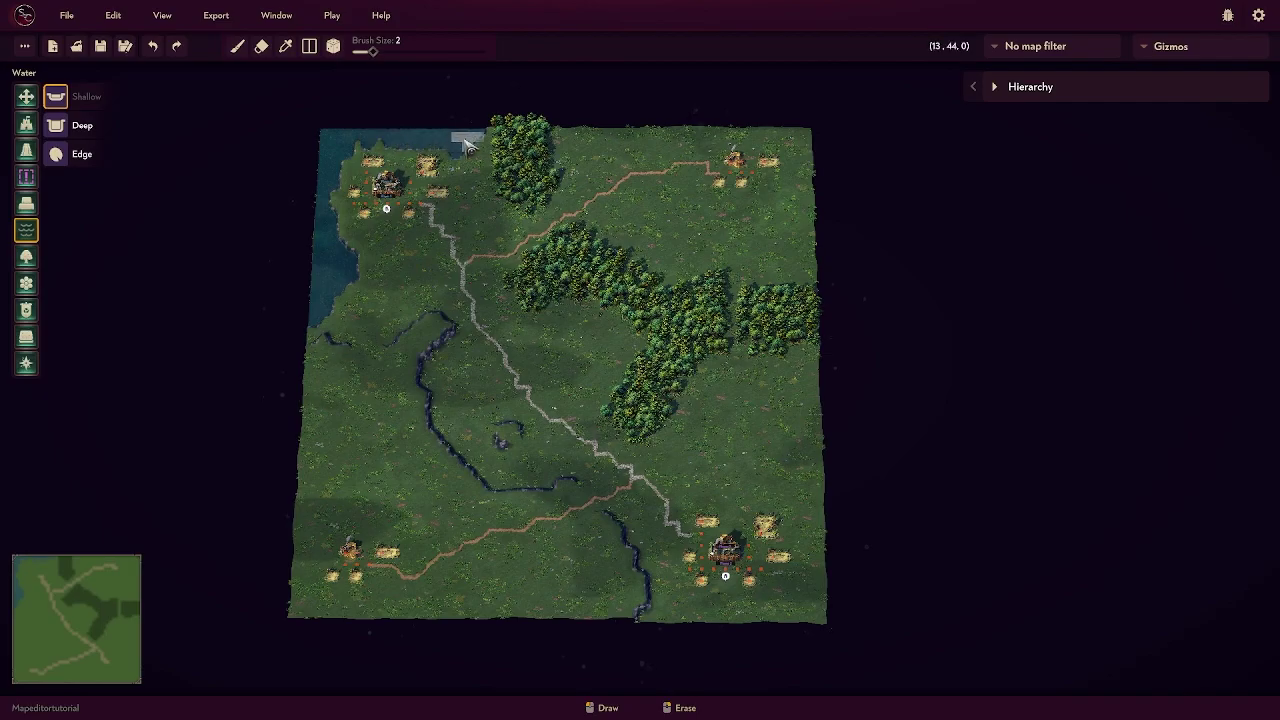
{"action": "scroll", "coordinate": [520, 262], "scroll_direction": "up", "scroll_amount": 2}
{"action": "scroll", "coordinate": [512, 260], "scroll_direction": "up", "scroll_amount": 3}
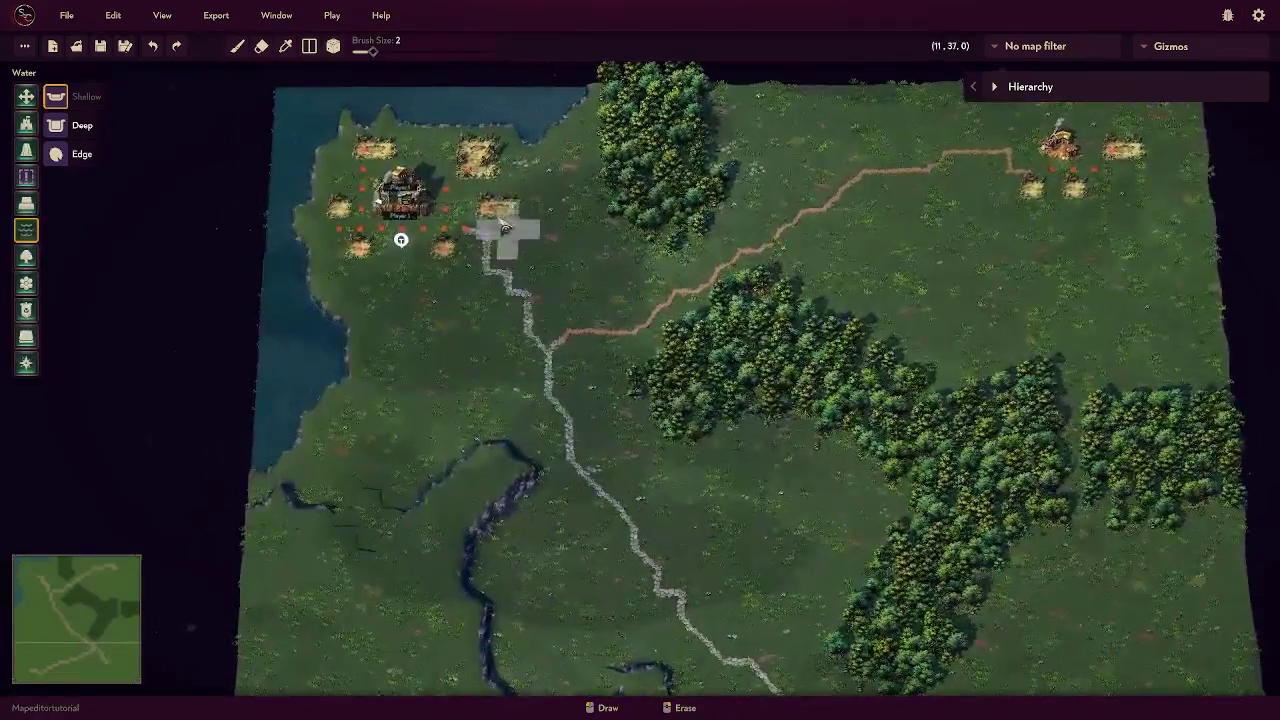
Step: Paint shallow water with brush size 2 along the southern and eastern map edges around the southeastern large settlement
{"action": "scroll", "coordinate": [668, 338], "scroll_direction": "down", "scroll_amount": 6}
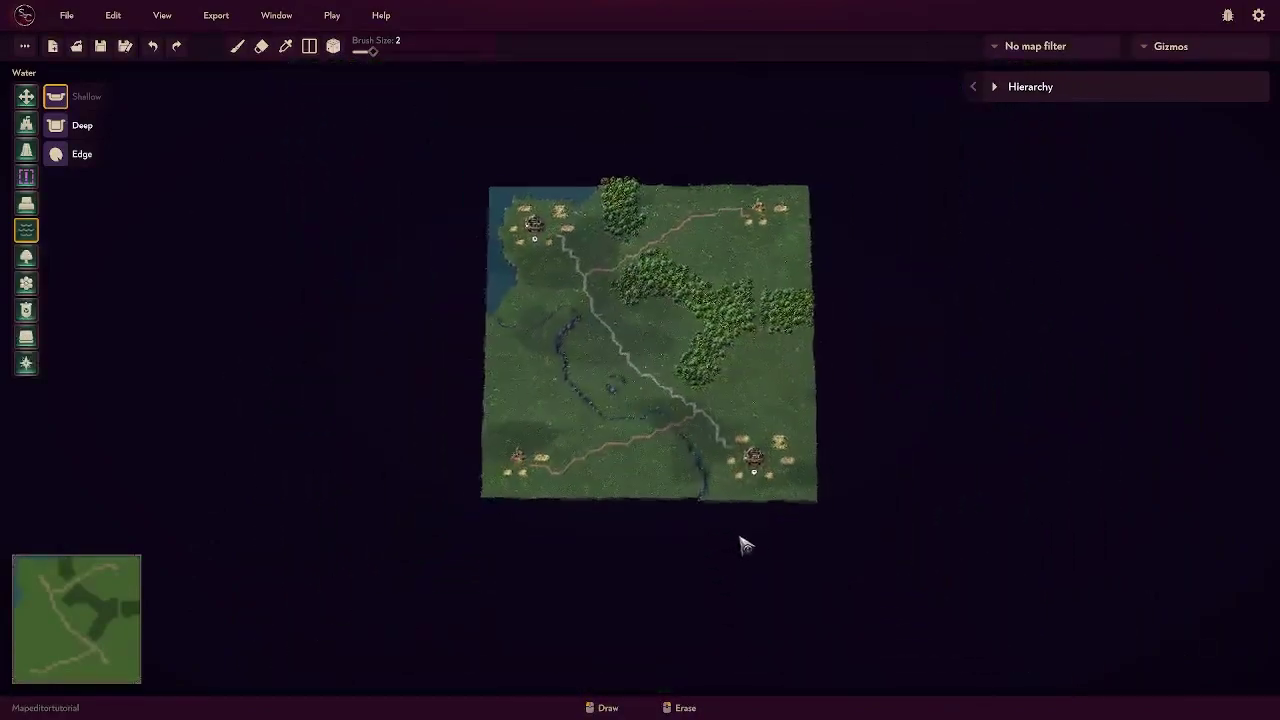
{"action": "mouse_move", "coordinate": [718, 513]}
{"action": "left_mouse_down"}
{"action": "mouse_move", "coordinate": [814, 503]}
{"action": "mouse_move", "coordinate": [737, 503]}
{"action": "mouse_move", "coordinate": [811, 480]}
{"action": "mouse_move", "coordinate": [813, 368]}
{"action": "mouse_move", "coordinate": [797, 349]}
{"action": "left_mouse_up"}
{"action": "scroll", "coordinate": [880, 453], "scroll_direction": "up", "scroll_amount": 2}
{"action": "scroll", "coordinate": [880, 453], "scroll_direction": "up", "scroll_amount": 2}
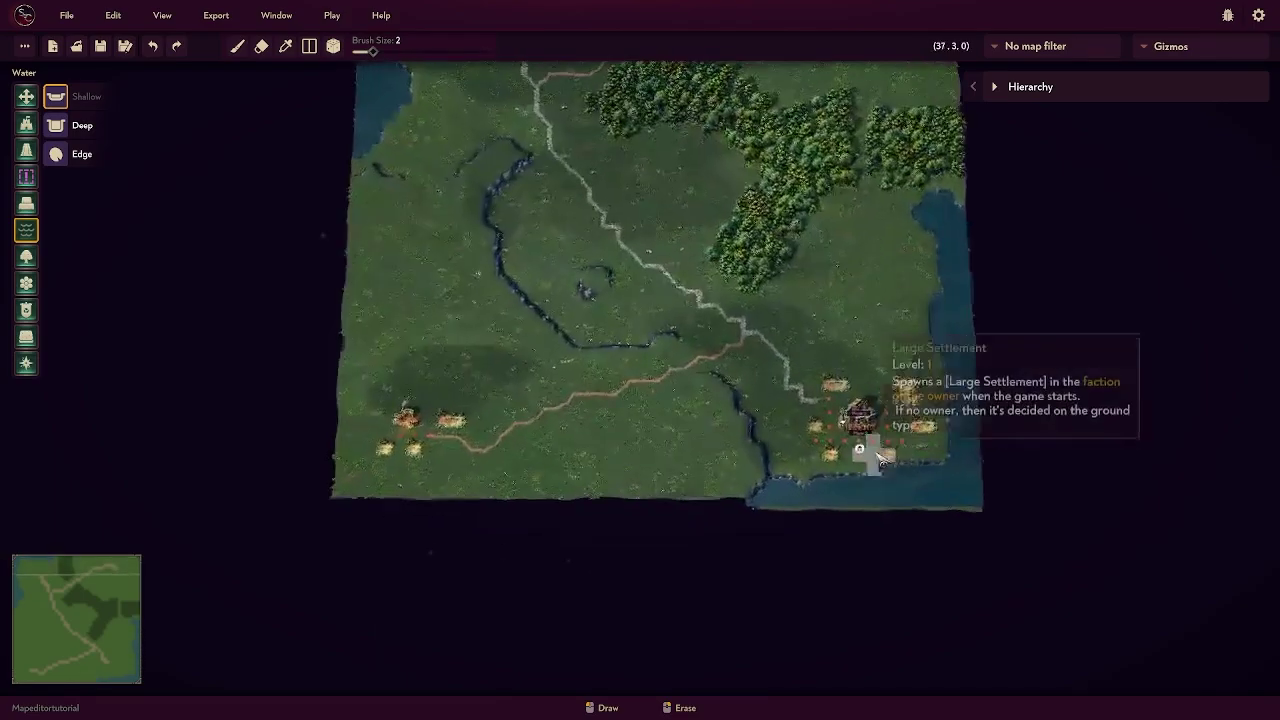
{"action": "scroll", "coordinate": [880, 455], "scroll_direction": "down", "scroll_amount": 4}
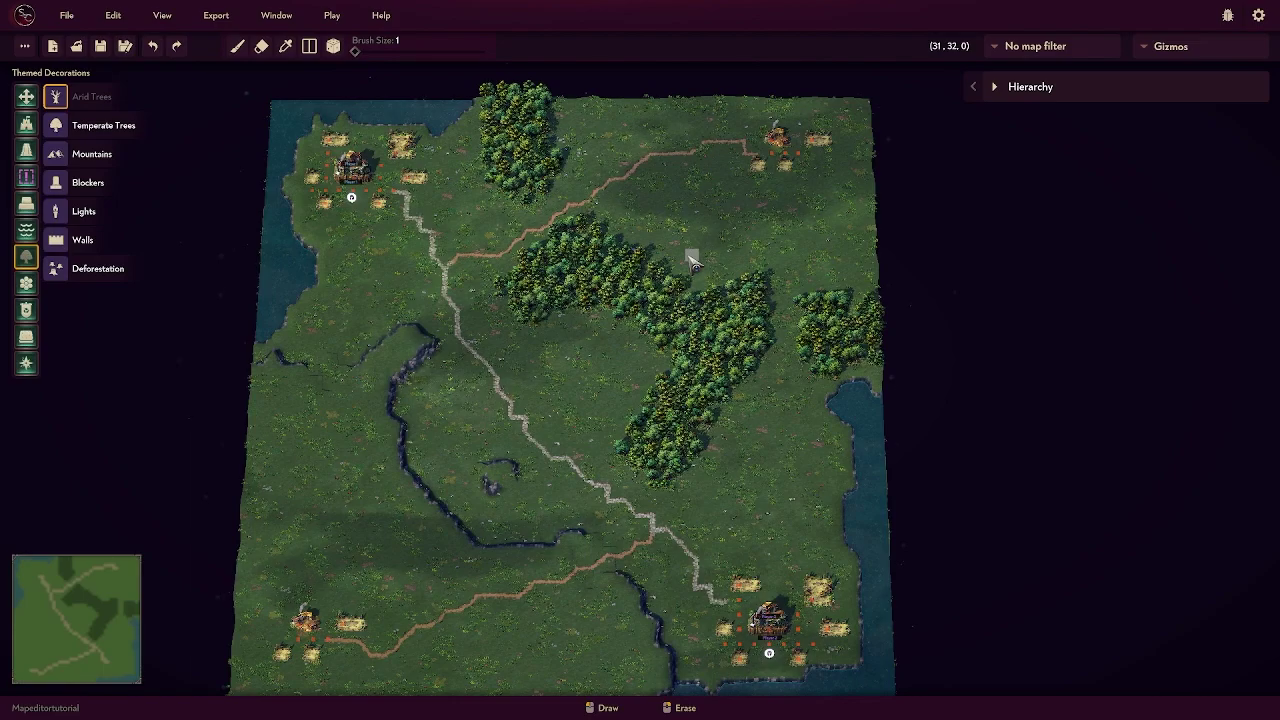
Step: Paint the Loth terrain theme with brush size 3 over the northeastern region, from the northern forest to the eastern edge around the small settlement
{"action": "left_click", "coordinate": [27, 311]}
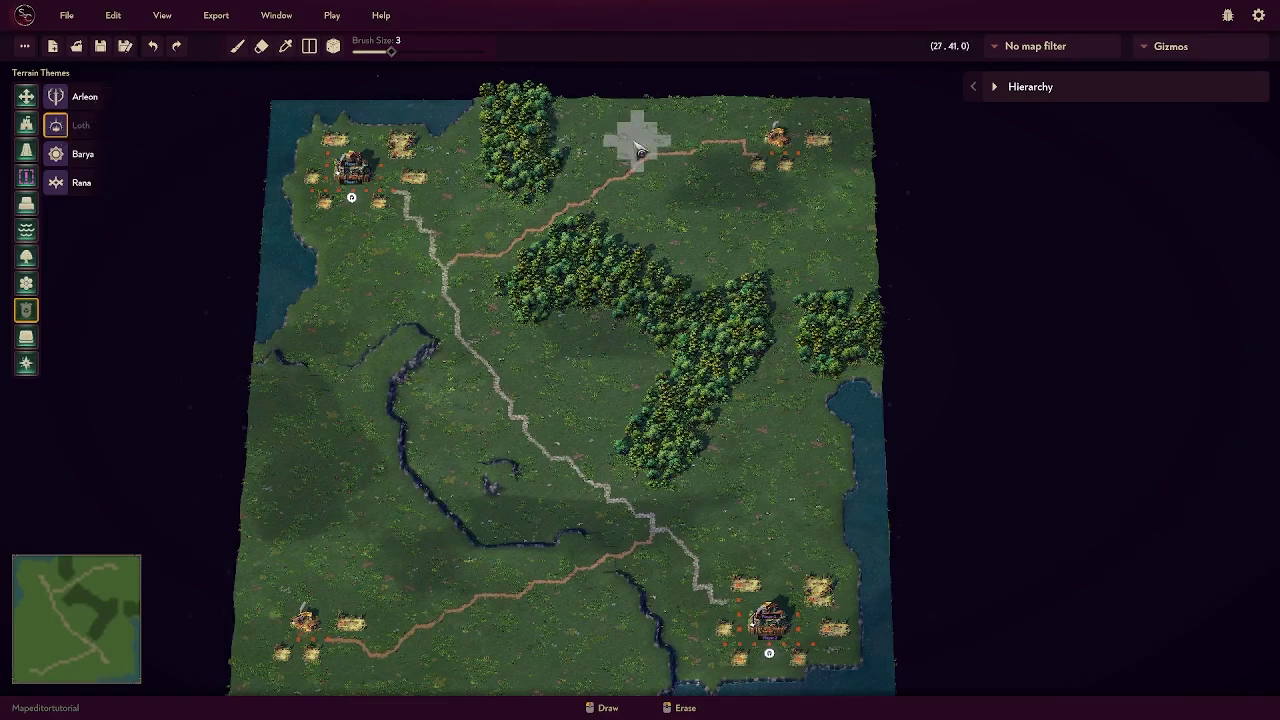
{"action": "scroll", "coordinate": [679, 138], "scroll_direction": "up", "scroll_amount": 3}
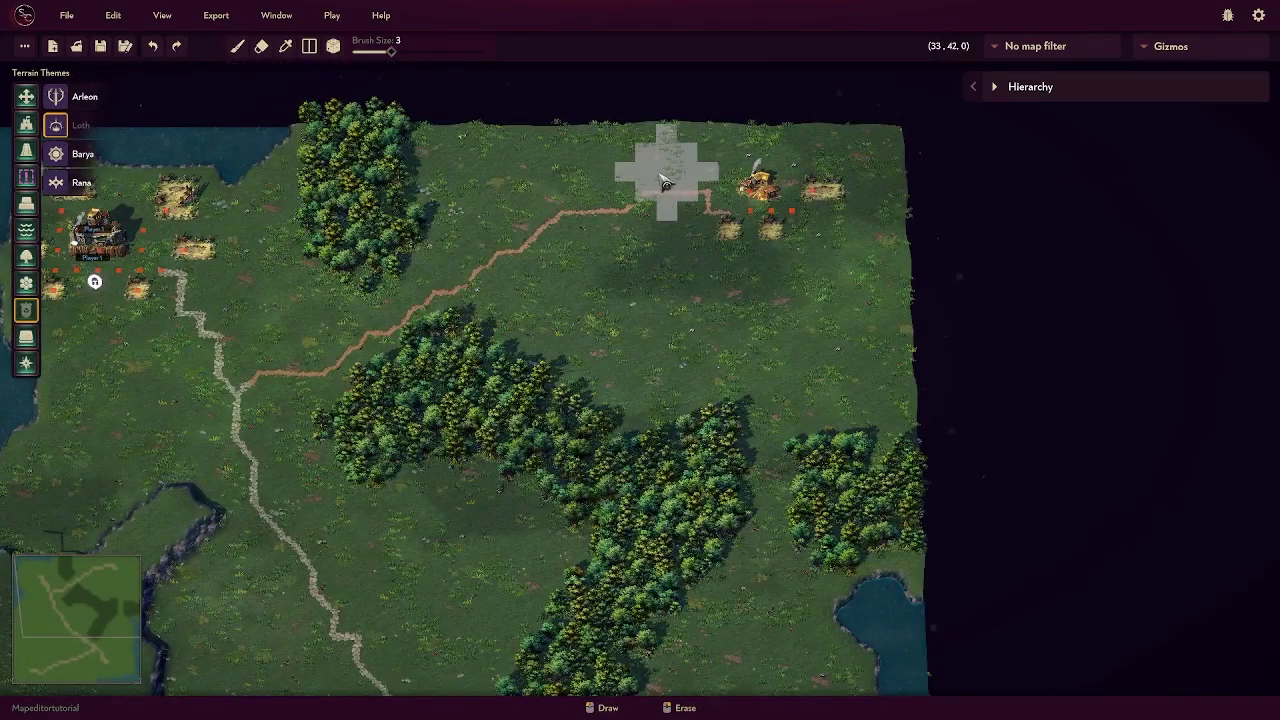
{"action": "scroll", "coordinate": [672, 184], "scroll_direction": "up", "scroll_amount": 2}
{"action": "scroll", "coordinate": [676, 187], "scroll_direction": "down", "scroll_amount": 4}
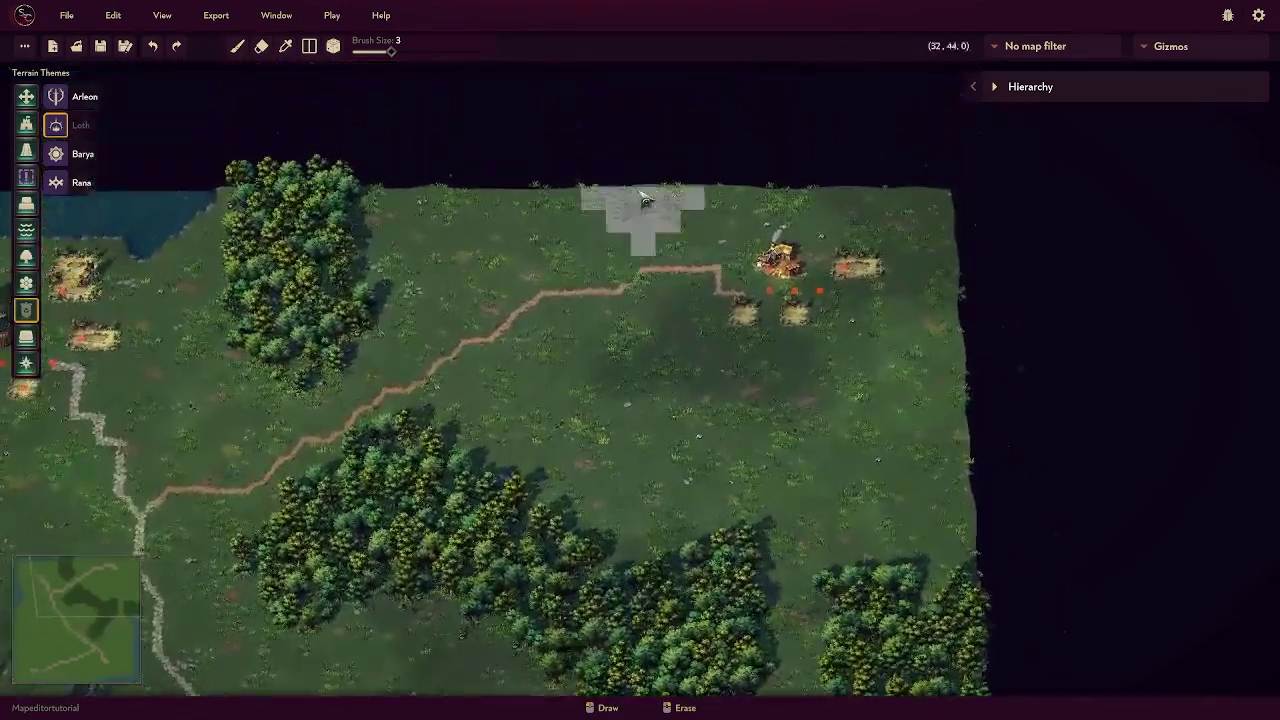
{"action": "mouse_move", "coordinate": [360, 230]}
{"action": "left_mouse_down"}
{"action": "mouse_move", "coordinate": [405, 338]}
{"action": "mouse_move", "coordinate": [392, 372]}
{"action": "mouse_move", "coordinate": [506, 486]}
{"action": "mouse_move", "coordinate": [614, 529]}
{"action": "mouse_move", "coordinate": [749, 537]}
{"action": "mouse_move", "coordinate": [912, 596]}
{"action": "mouse_move", "coordinate": [943, 516]}
{"action": "mouse_move", "coordinate": [723, 457]}
{"action": "mouse_move", "coordinate": [540, 363]}
{"action": "mouse_move", "coordinate": [457, 263]}
{"action": "mouse_move", "coordinate": [571, 223]}
{"action": "mouse_move", "coordinate": [491, 206]}
{"action": "mouse_move", "coordinate": [470, 240]}
{"action": "mouse_move", "coordinate": [810, 538]}
{"action": "mouse_move", "coordinate": [857, 491]}
{"action": "mouse_move", "coordinate": [914, 357]}
{"action": "mouse_move", "coordinate": [634, 229]}
{"action": "mouse_move", "coordinate": [724, 188]}
{"action": "mouse_move", "coordinate": [640, 218]}
{"action": "left_mouse_up"}
{"action": "scroll", "coordinate": [795, 402], "scroll_direction": "up", "scroll_amount": 2}
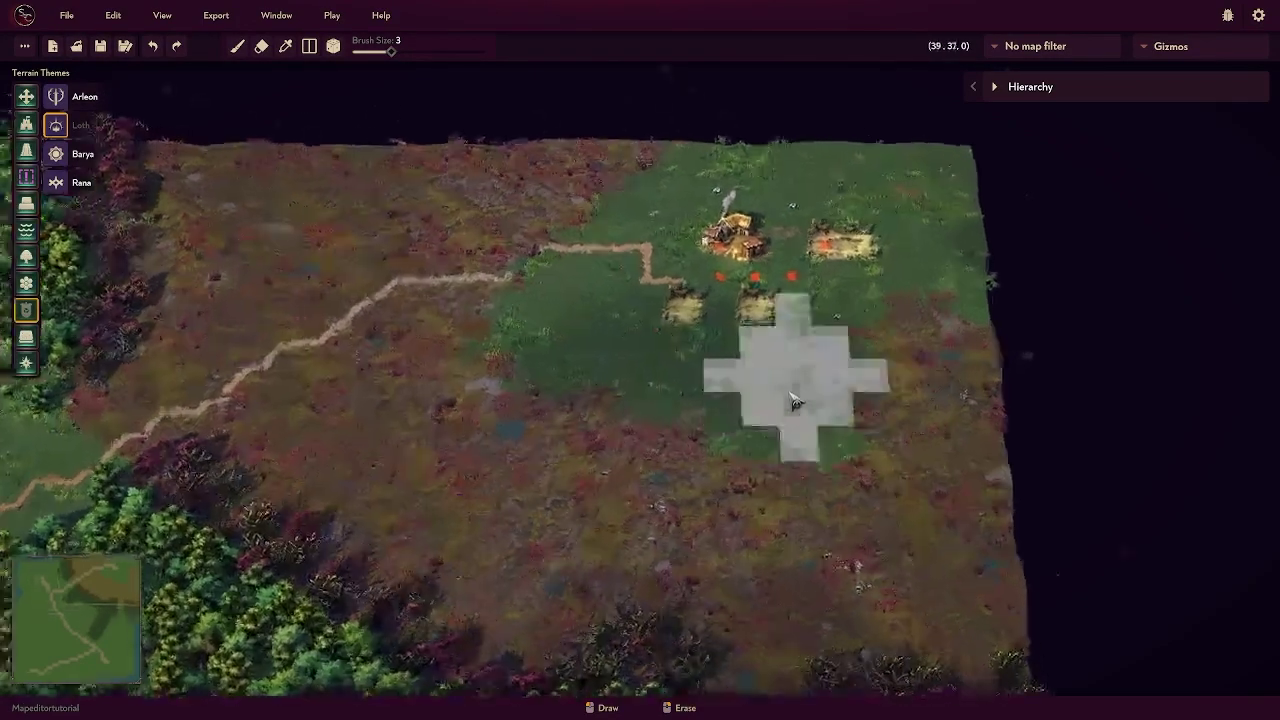
{"action": "scroll", "coordinate": [795, 402], "scroll_direction": "down", "scroll_amount": 2}
{"action": "scroll", "coordinate": [805, 395], "scroll_direction": "up", "scroll_amount": 1}
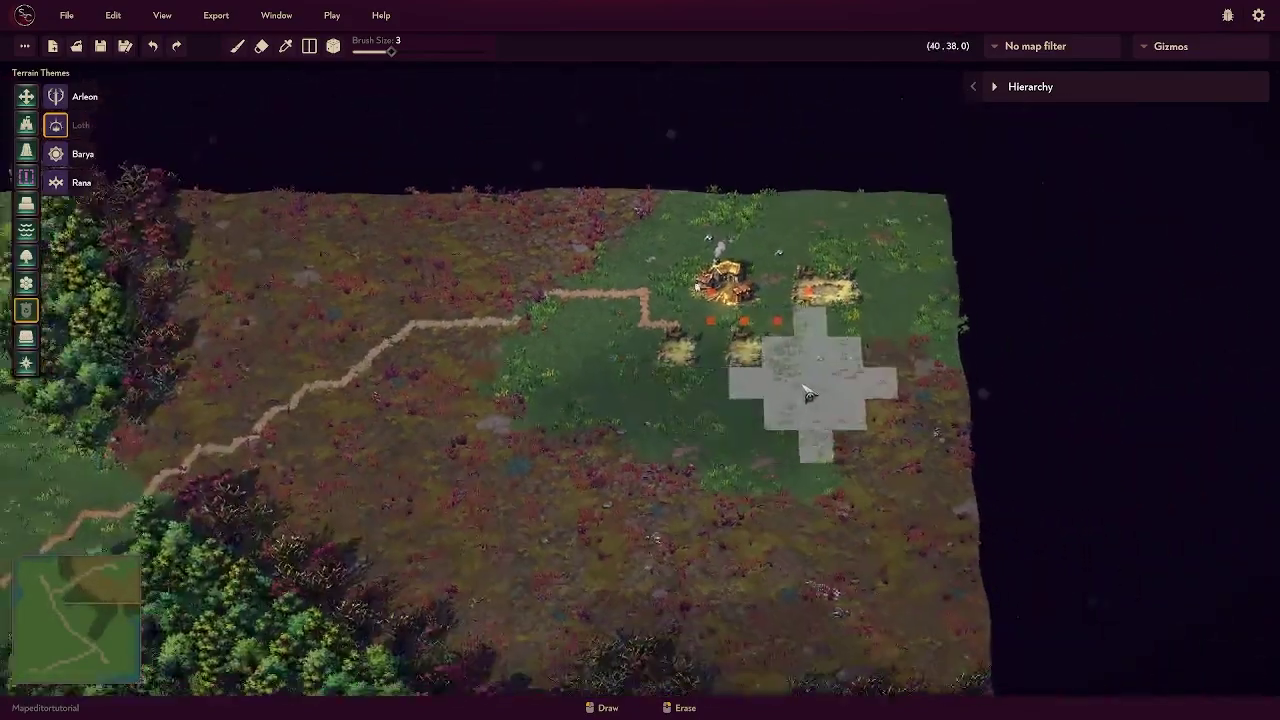
{"action": "scroll", "coordinate": [808, 400], "scroll_direction": "down", "scroll_amount": 1}
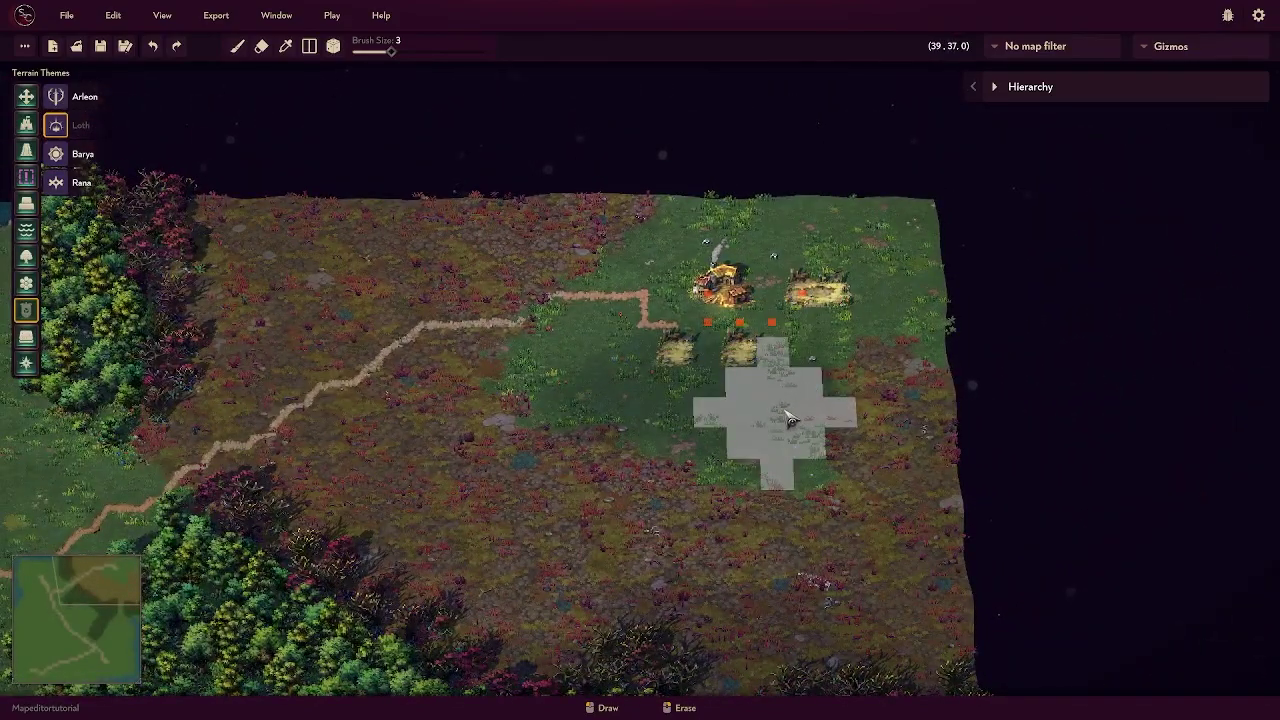
Step: Extend the Loth theme over the northeastern small settlement, its building plots and the remaining ground up to the map corner
{"action": "mouse_move", "coordinate": [758, 430]}
{"action": "left_mouse_down"}
{"action": "mouse_move", "coordinate": [617, 368]}
{"action": "mouse_move", "coordinate": [850, 318]}
{"action": "mouse_move", "coordinate": [930, 330]}
{"action": "mouse_move", "coordinate": [604, 238]}
{"action": "left_mouse_up"}
{"action": "key", "text": "s"}
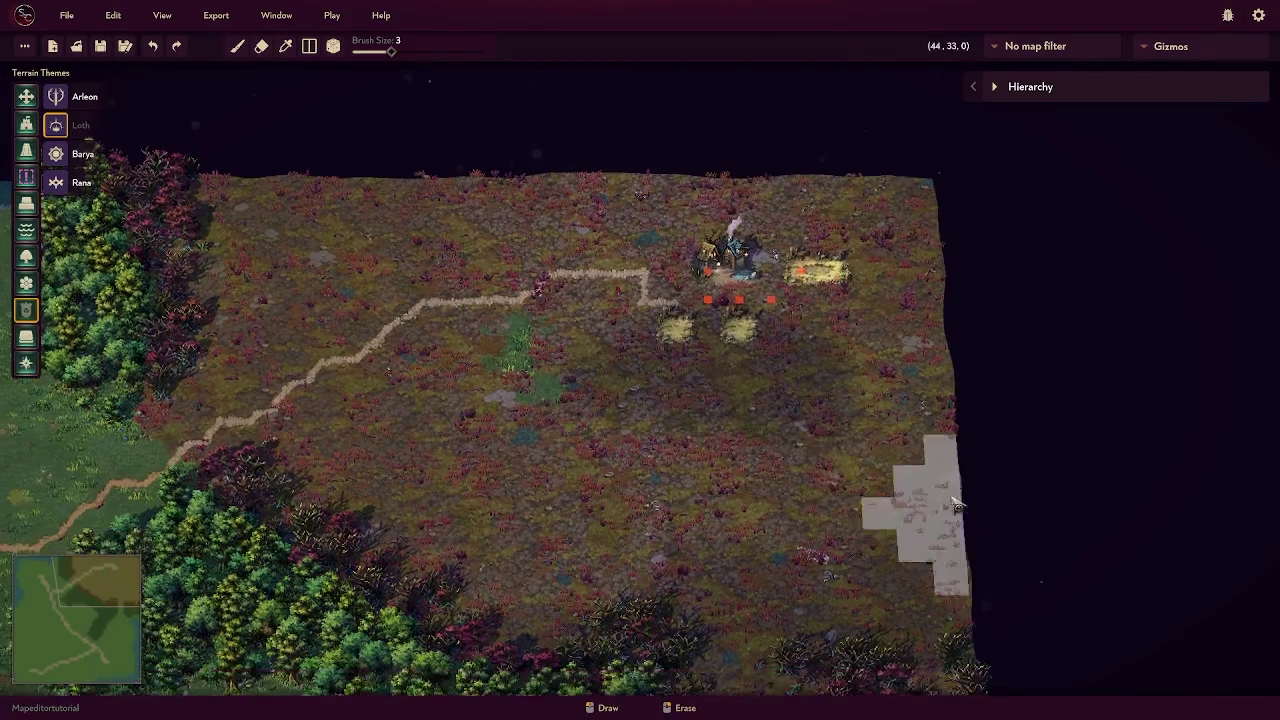
{"action": "key", "text": "a"}
{"action": "key", "text": "w"}
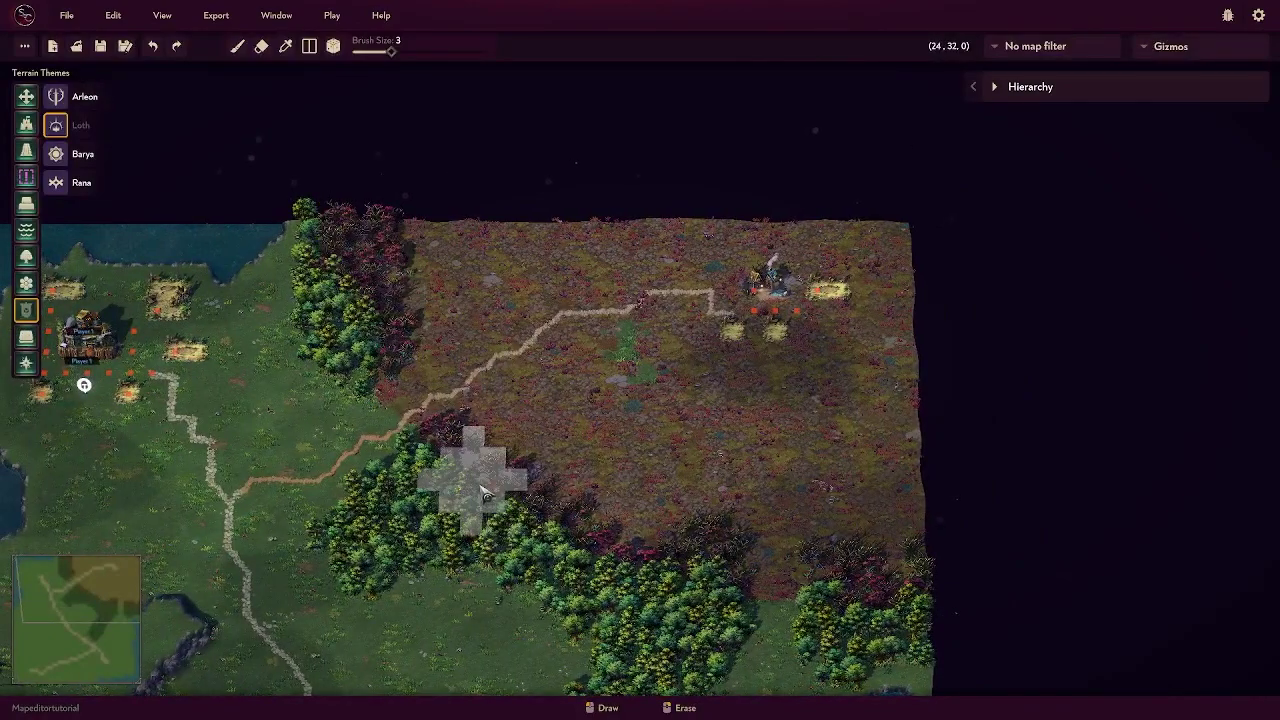
{"action": "scroll", "coordinate": [585, 482], "scroll_direction": "up", "scroll_amount": 1}
{"action": "scroll", "coordinate": [585, 482], "scroll_direction": "up", "scroll_amount": 3}
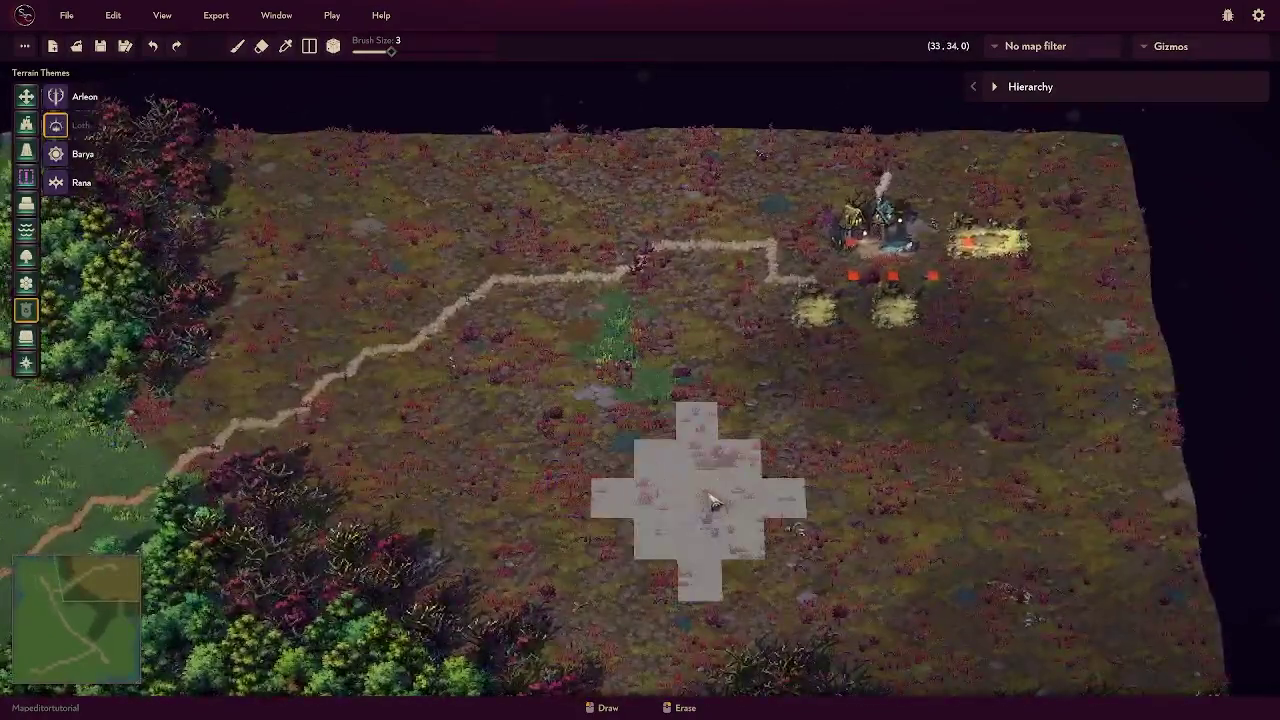
Step: Scatter small Arleon theme patches with brush size 1 across the northeastern Loth region to break up the ground
{"action": "left_click", "coordinate": [56, 96]}
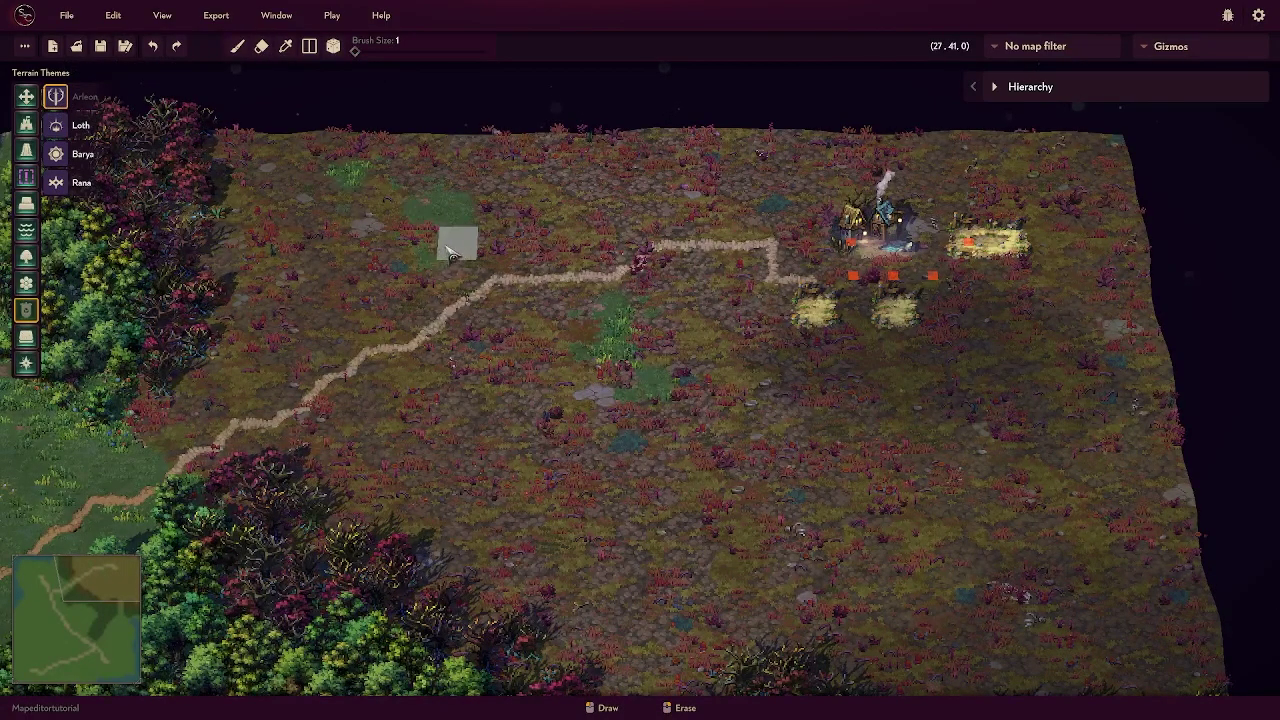
{"action": "mouse_move", "coordinate": [626, 530]}
{"action": "left_mouse_down"}
{"action": "mouse_move", "coordinate": [1018, 495]}
{"action": "mouse_move", "coordinate": [1064, 540]}
{"action": "left_mouse_up"}
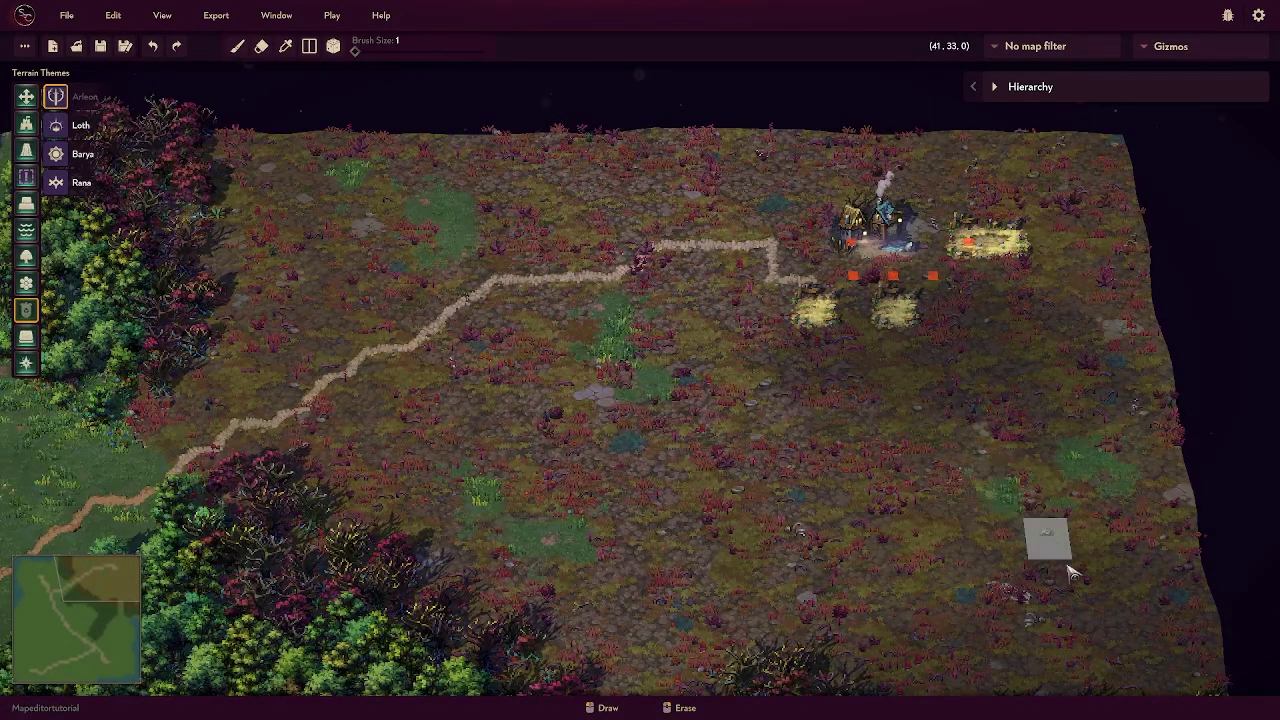
{"action": "key", "text": "s"}
{"action": "scroll", "coordinate": [1022, 530], "scroll_direction": "down", "scroll_amount": 2}
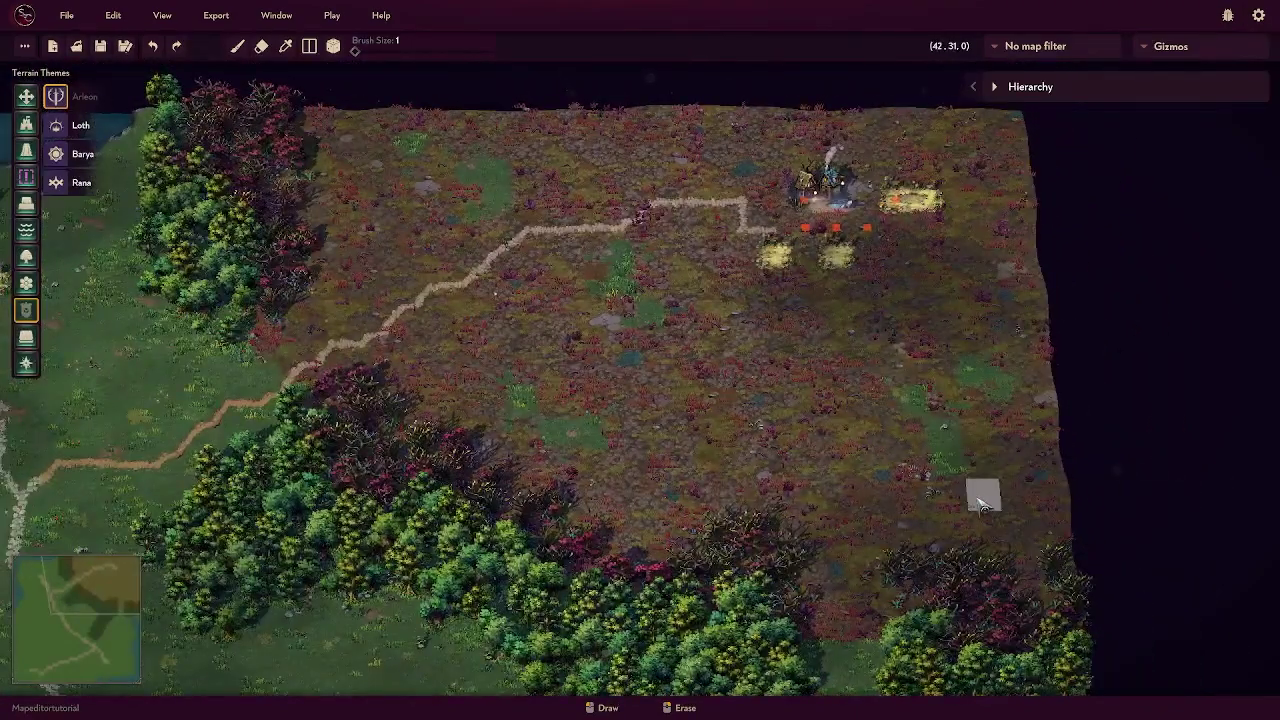
{"action": "scroll", "coordinate": [983, 505], "scroll_direction": "down", "scroll_amount": 1}
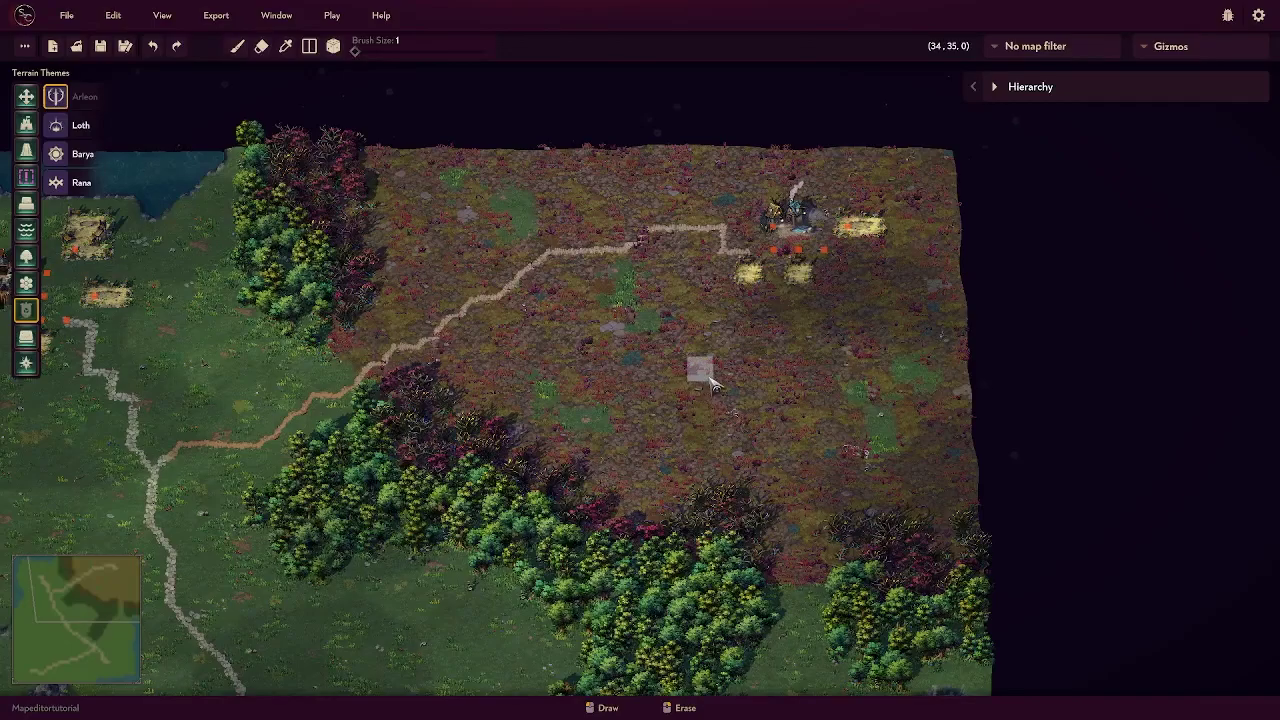
{"action": "key", "text": "s"}
{"action": "scroll", "coordinate": [812, 325], "scroll_direction": "up", "scroll_amount": 3}
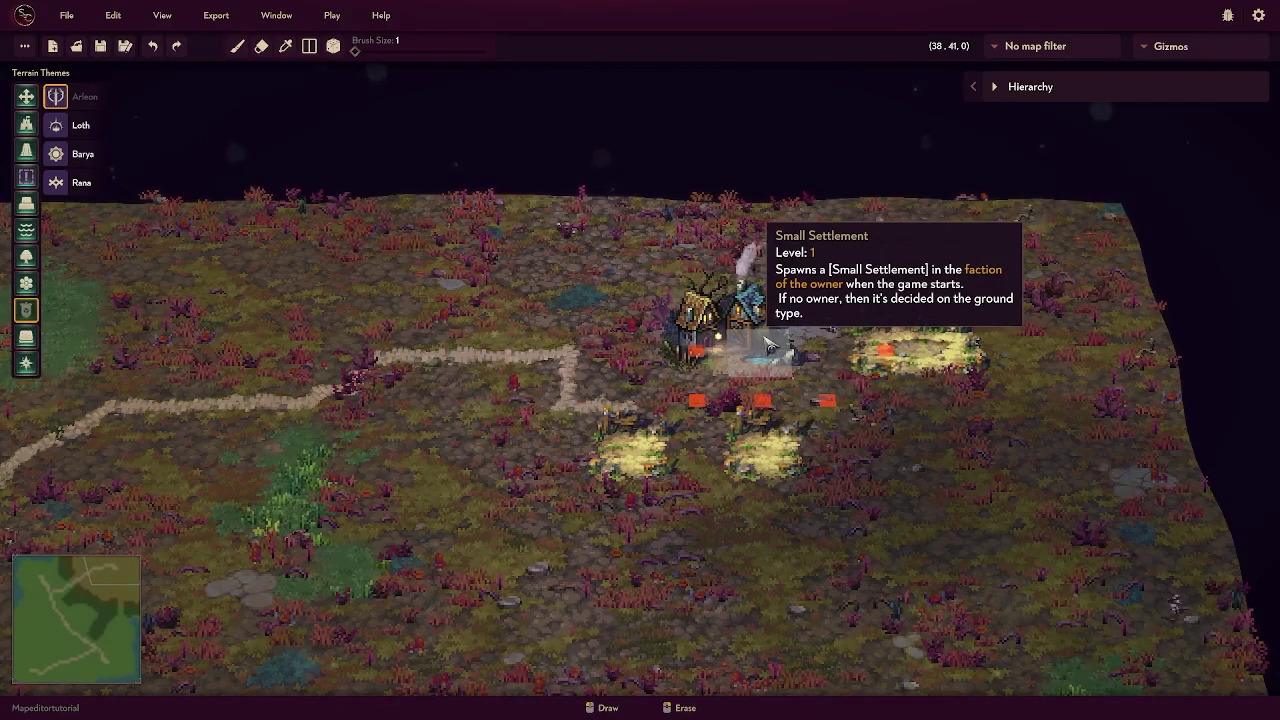
Step: Paint the Rana theme with brush size 2 over the southwestern region around the small settlement, up to the cliffs, leaving small gaps of Arleon
{"action": "scroll", "coordinate": [770, 345], "scroll_direction": "down", "scroll_amount": 5}
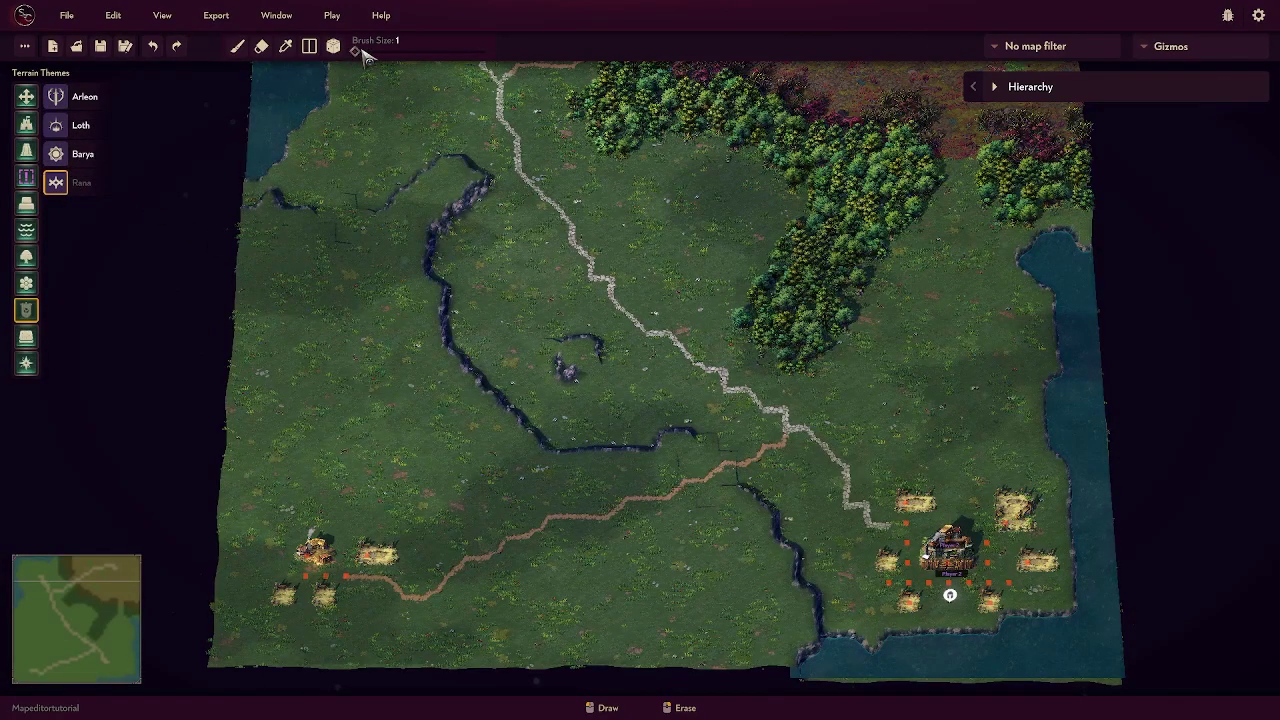
{"action": "mouse_move", "coordinate": [287, 265]}
{"action": "left_mouse_down"}
{"action": "mouse_move", "coordinate": [252, 355]}
{"action": "mouse_move", "coordinate": [300, 525]}
{"action": "mouse_move", "coordinate": [505, 460]}
{"action": "mouse_move", "coordinate": [405, 428]}
{"action": "mouse_move", "coordinate": [360, 267]}
{"action": "mouse_move", "coordinate": [468, 399]}
{"action": "mouse_move", "coordinate": [563, 551]}
{"action": "mouse_move", "coordinate": [645, 496]}
{"action": "mouse_move", "coordinate": [633, 455]}
{"action": "mouse_move", "coordinate": [720, 478]}
{"action": "mouse_move", "coordinate": [700, 568]}
{"action": "mouse_move", "coordinate": [585, 512]}
{"action": "mouse_move", "coordinate": [394, 294]}
{"action": "mouse_move", "coordinate": [385, 185]}
{"action": "left_mouse_up"}
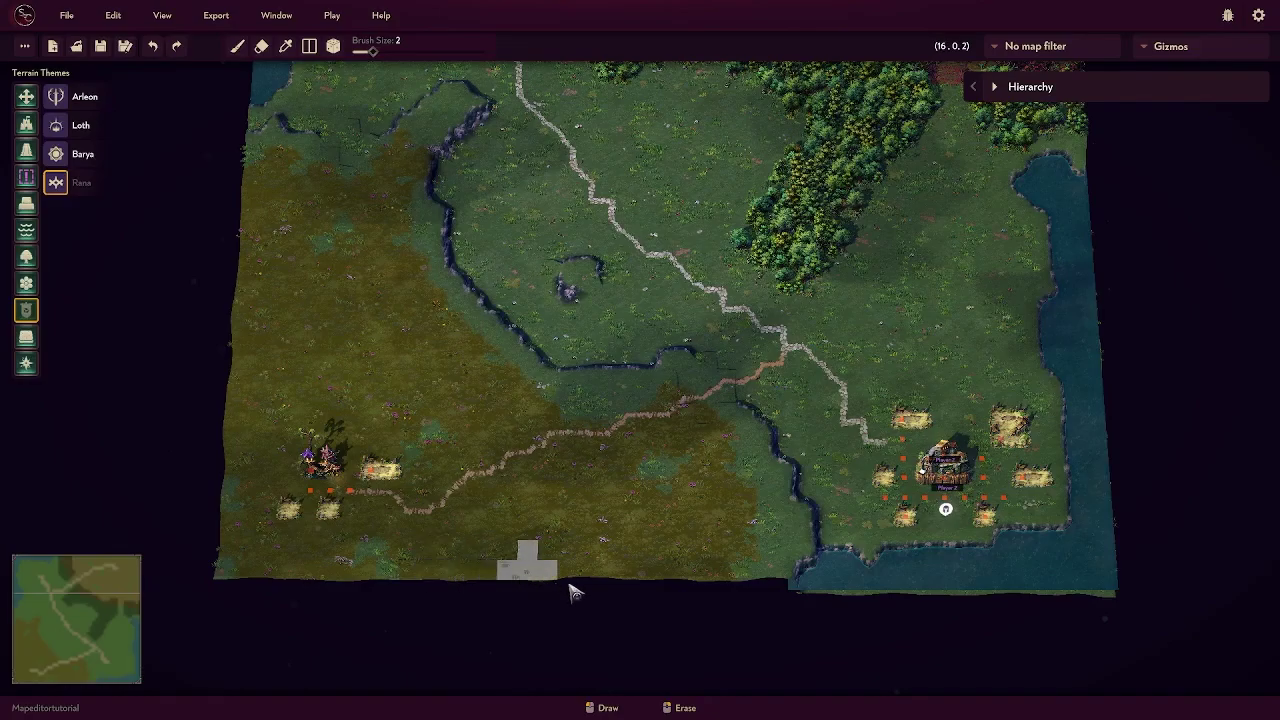
{"action": "key", "text": "w"}
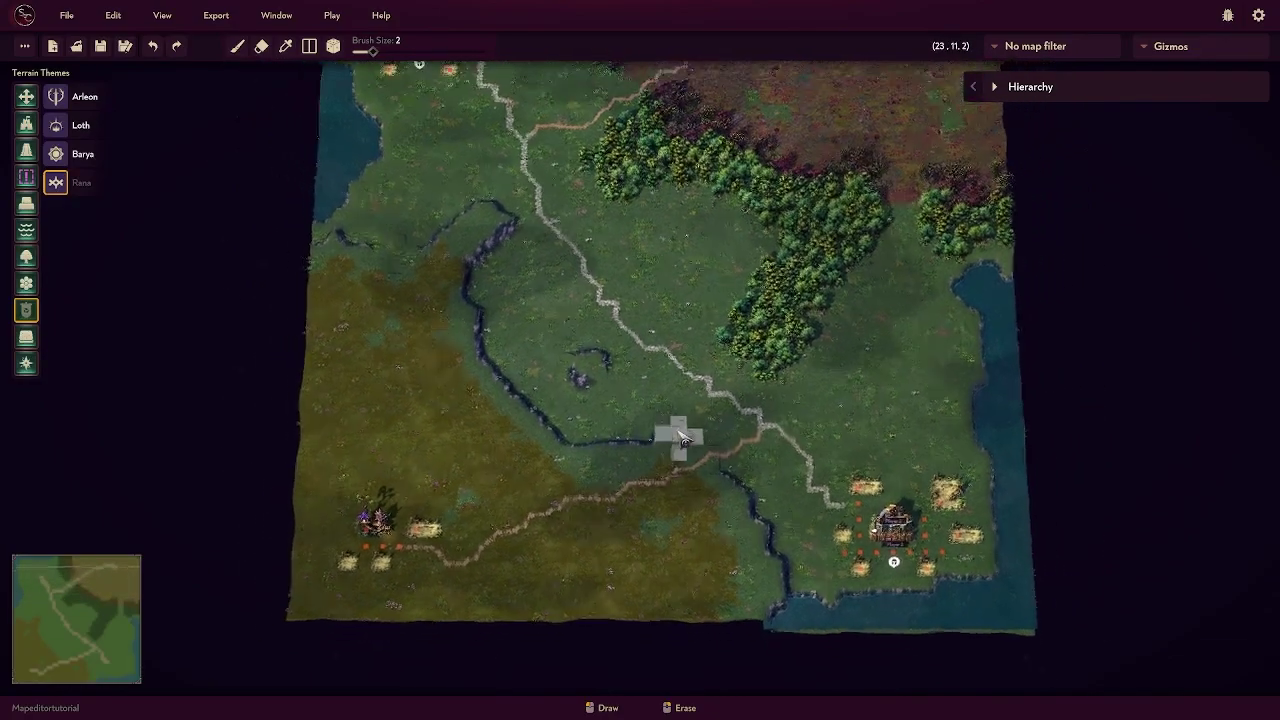
{"action": "scroll", "coordinate": [684, 400], "scroll_direction": "down", "scroll_amount": 5}
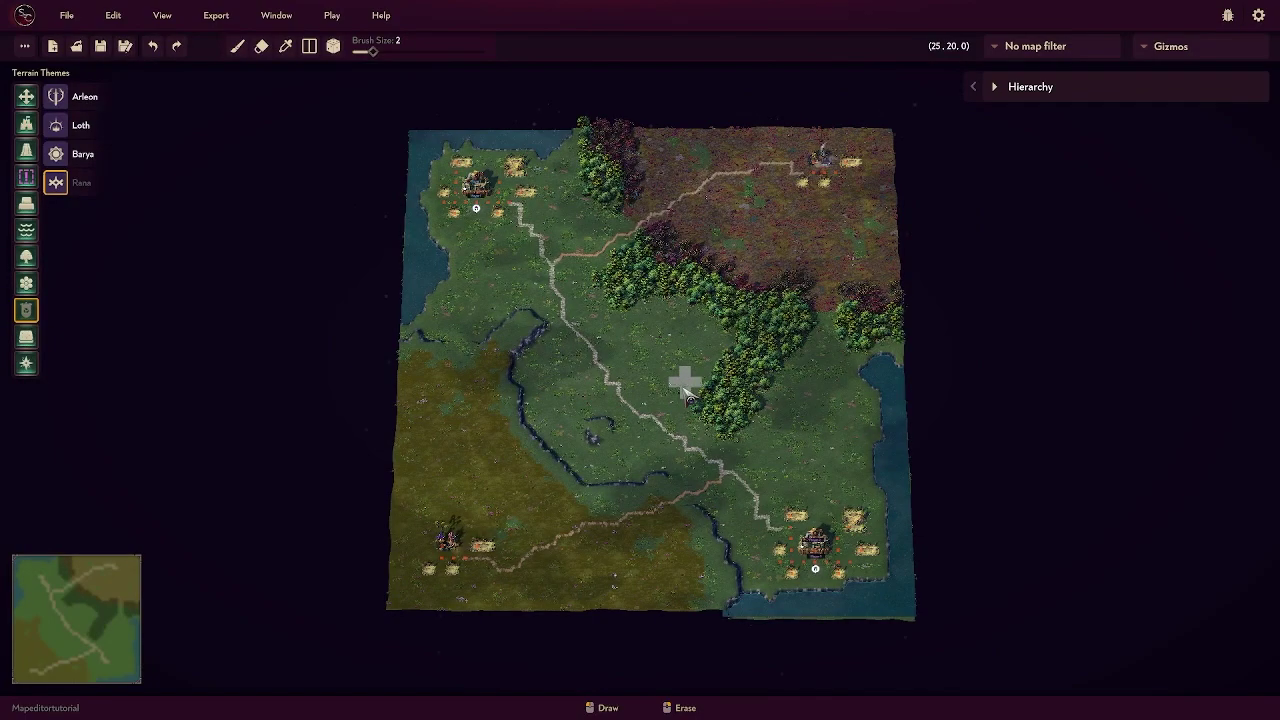
{"action": "key", "text": "d"}
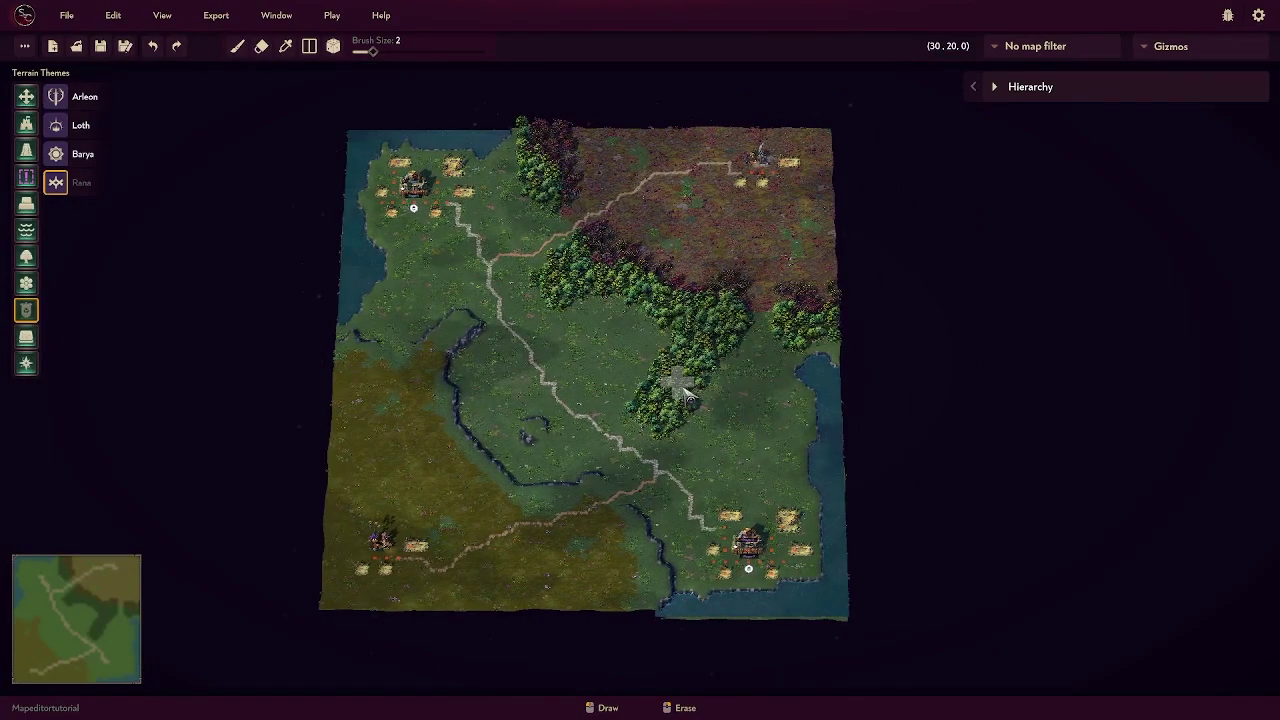
{"action": "scroll", "coordinate": [687, 395], "scroll_direction": "up", "scroll_amount": 2}
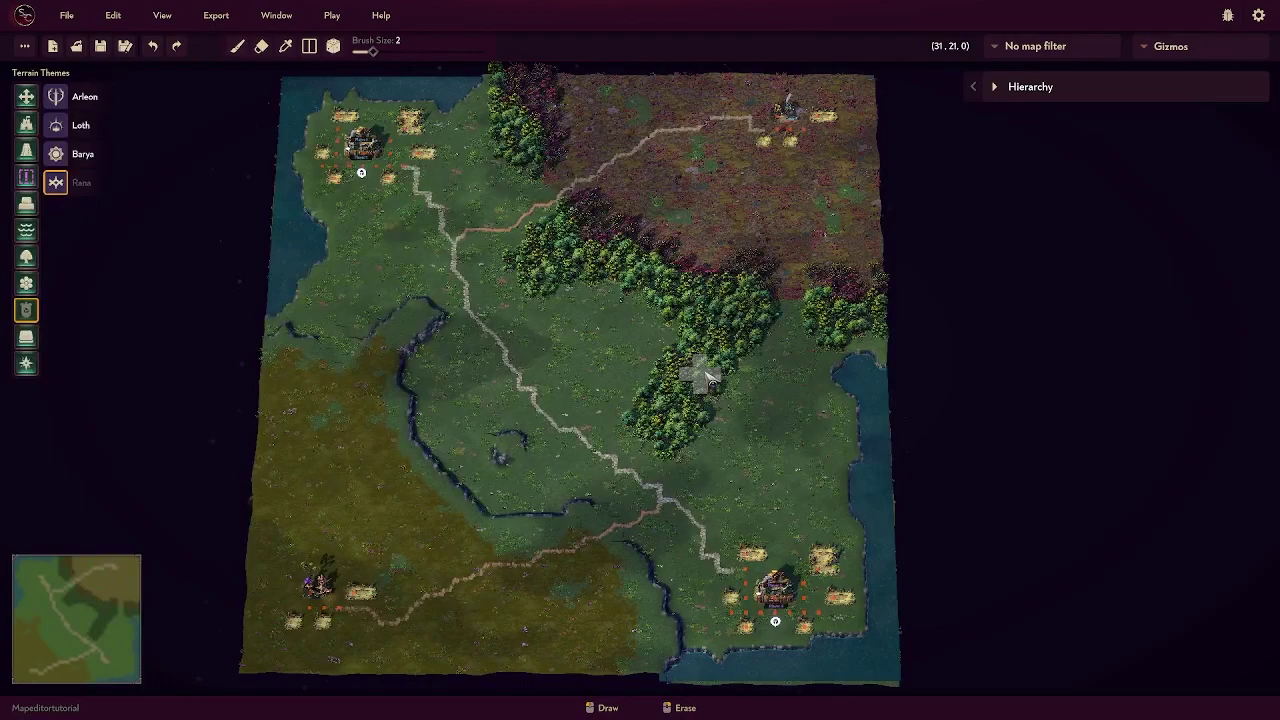